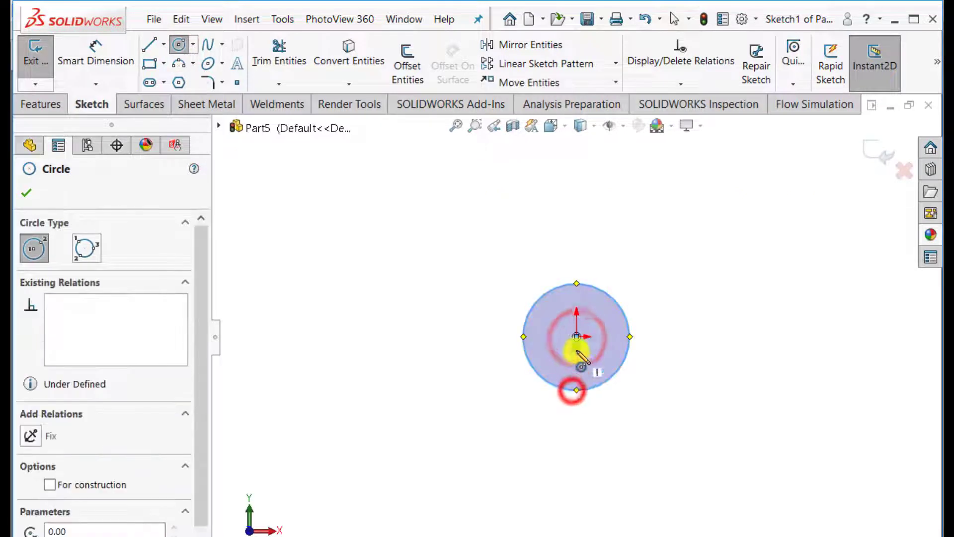
- Draw a larger circle centred on the origin, roughly three times the diameter of the existing circle
click(576, 339)
click(496, 480)
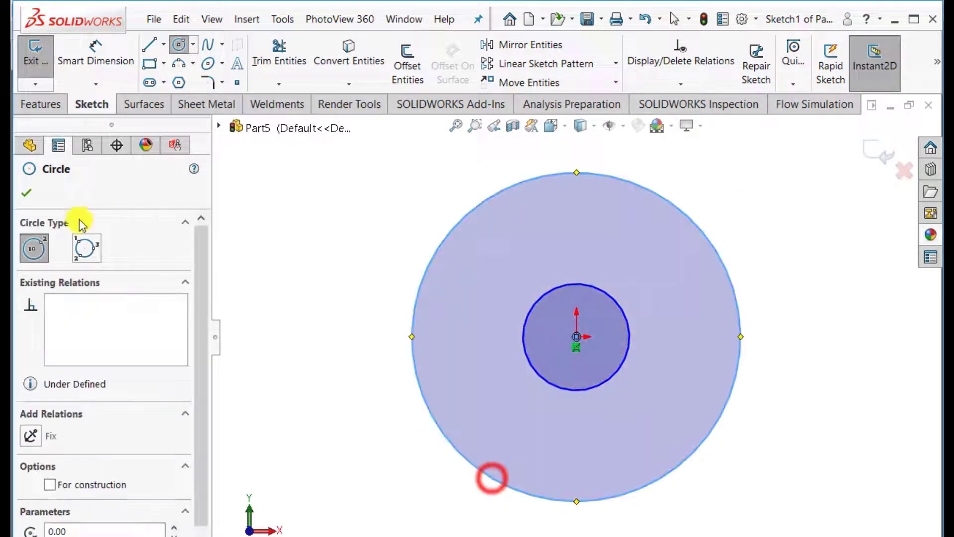
click(24, 195)
- Dimension the inner circle with a diameter of 20 mm
click(97, 62)
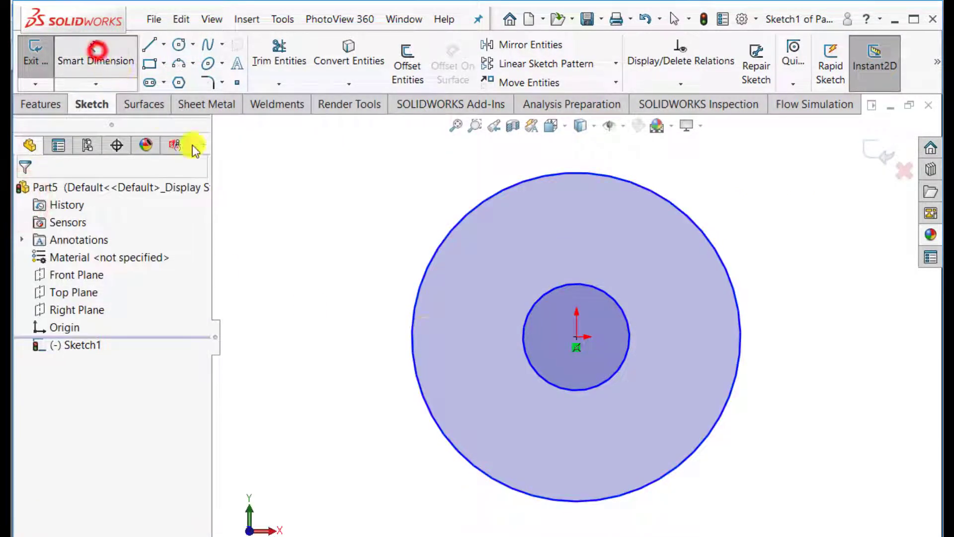
click(524, 350)
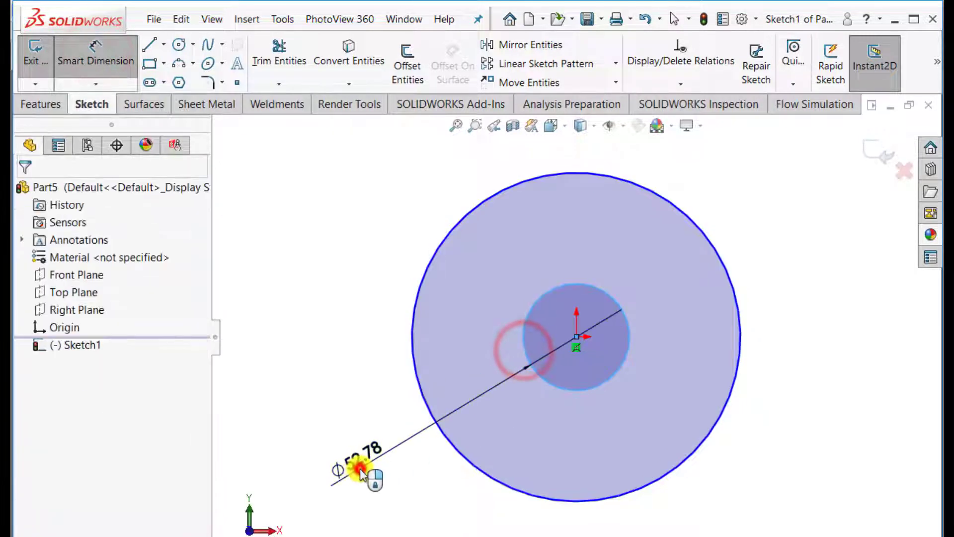
click(362, 469)
text(20)
key(Return)
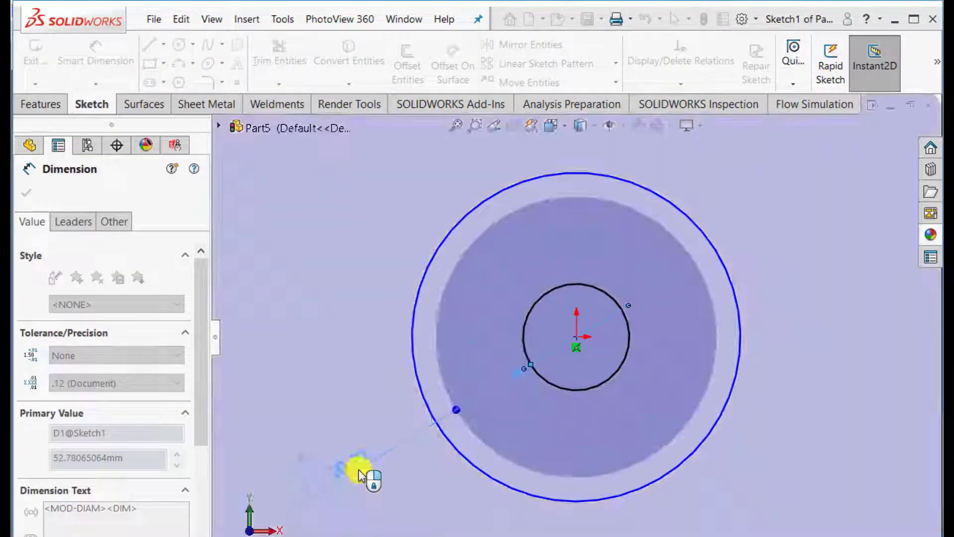
- Dimension the outer circle with a diameter of 140 mm and exit the sketch
click(482, 467)
click(370, 530)
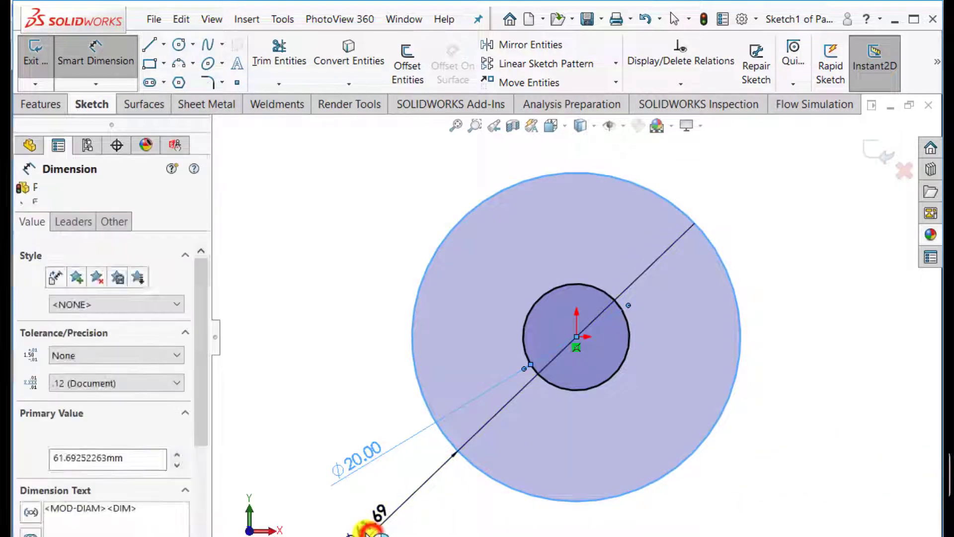
text(140)
key(Return)
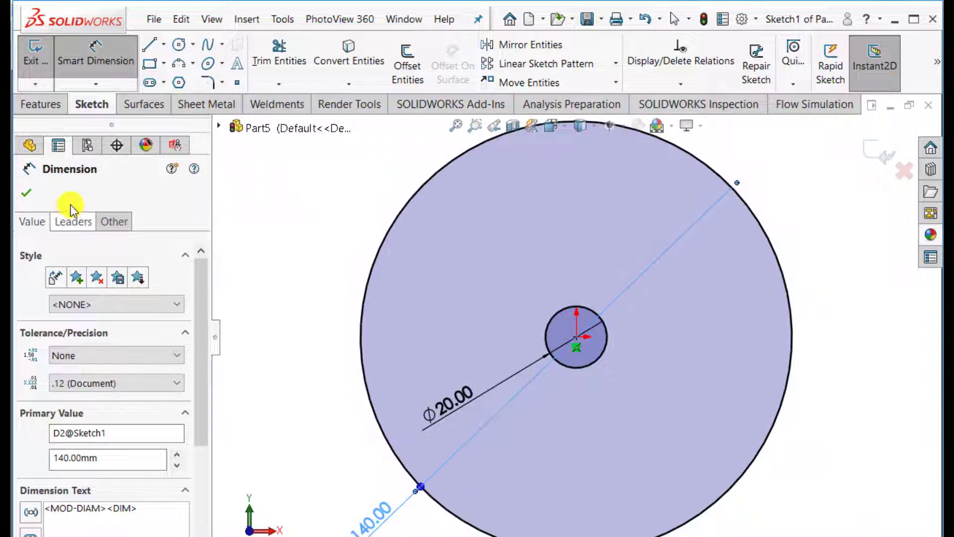
click(26, 193)
click(887, 157)
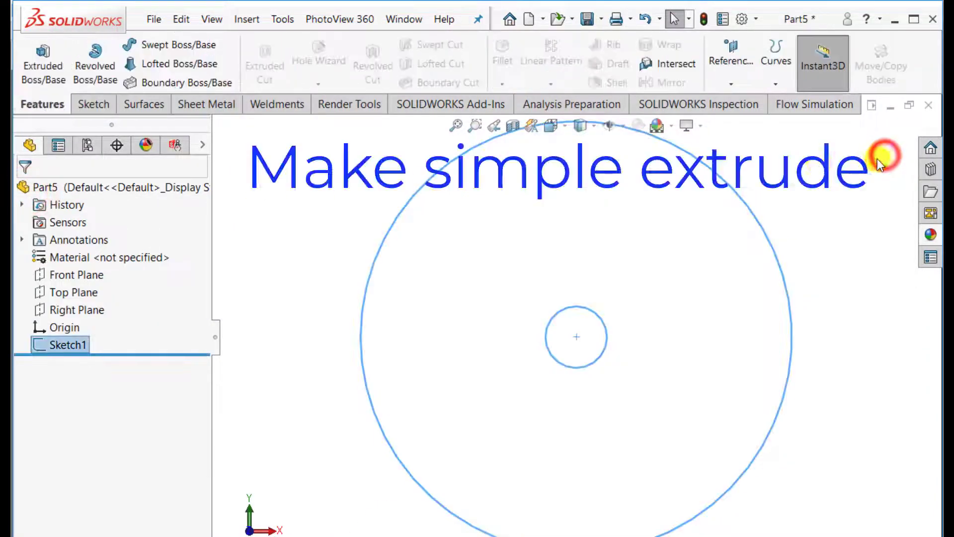
- Extrude the ring profile as a blind boss 5 mm deep from the sketch plane
click(42, 71)
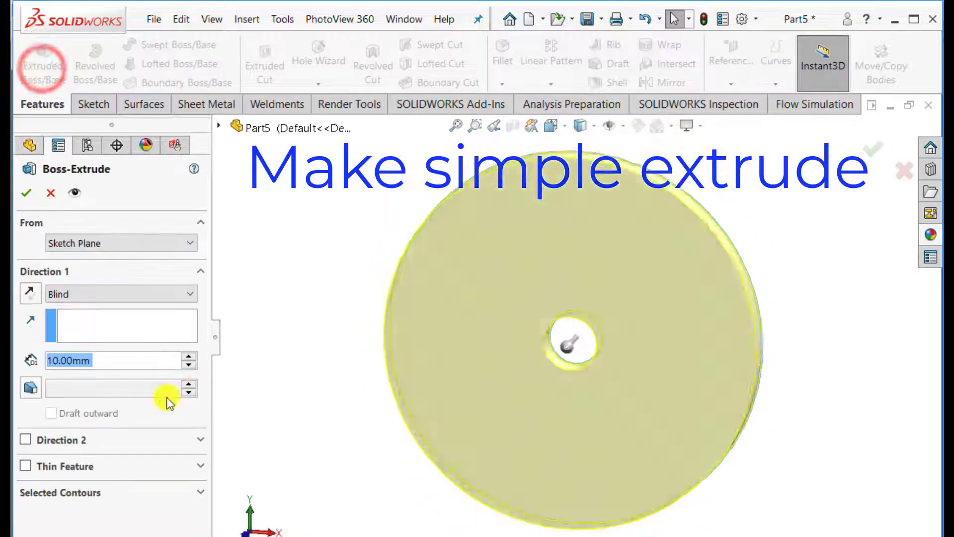
text(5)
key(Return)
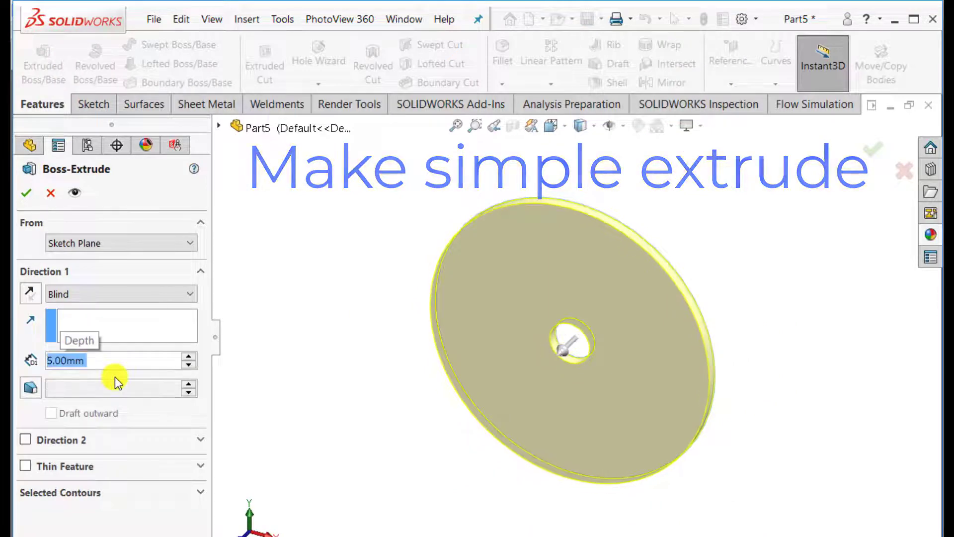
click(25, 193)
click(301, 330)
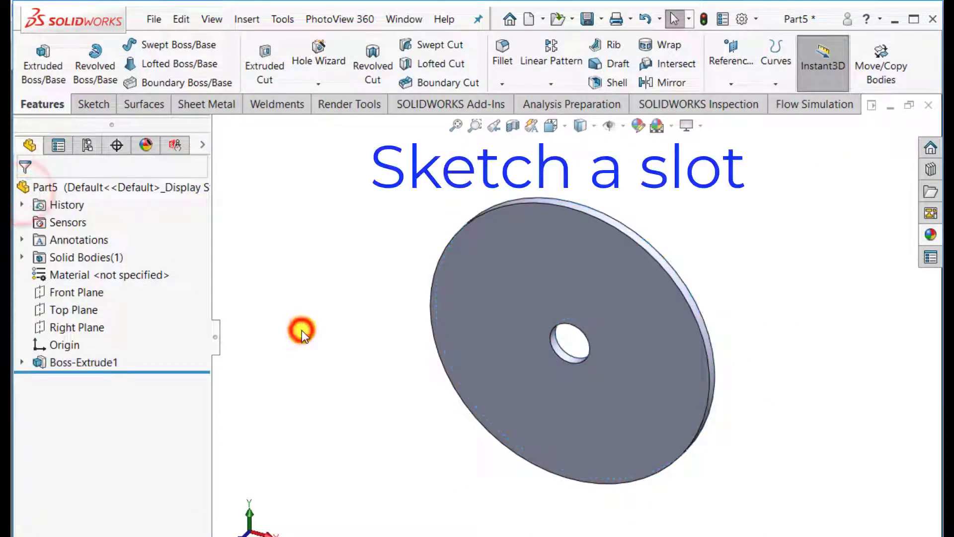
- On the disc's front face, sketch a vertical straight slot above the hole, about 9 mm wide with arc centres about 16 mm apart
click(486, 312)
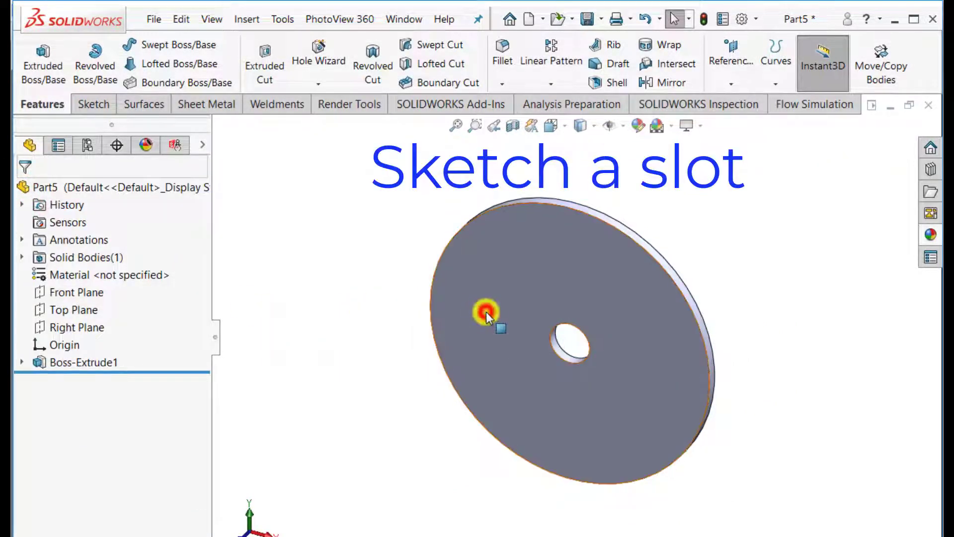
click(551, 272)
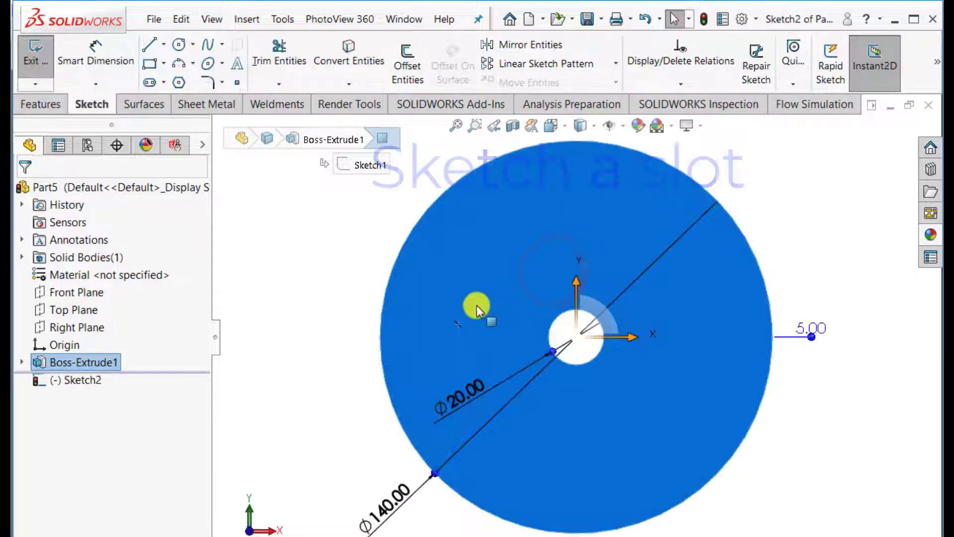
click(343, 332)
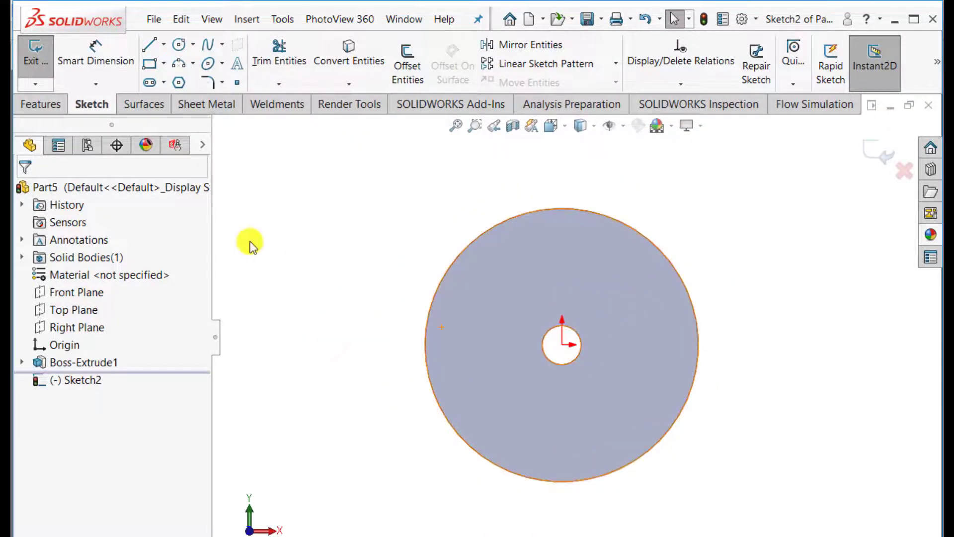
click(150, 83)
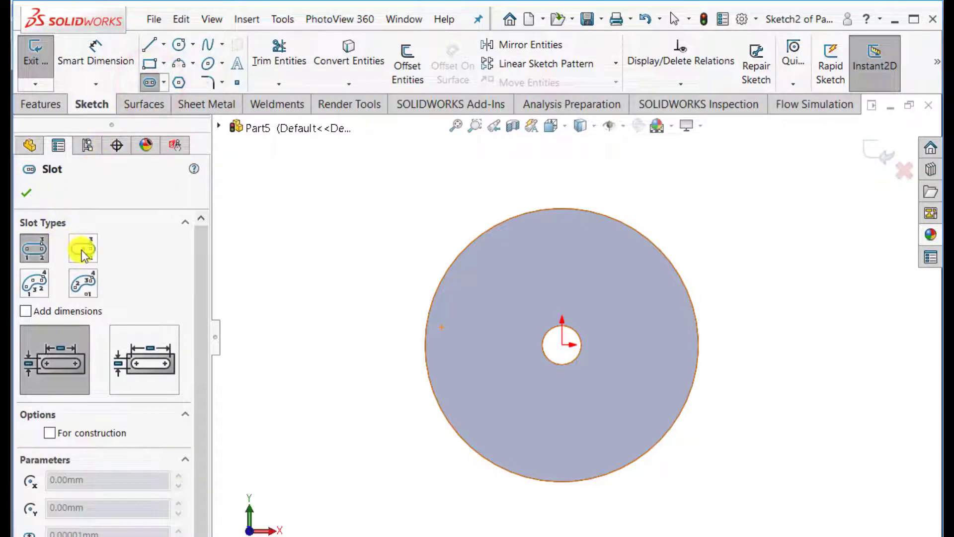
click(563, 281)
click(562, 251)
click(572, 248)
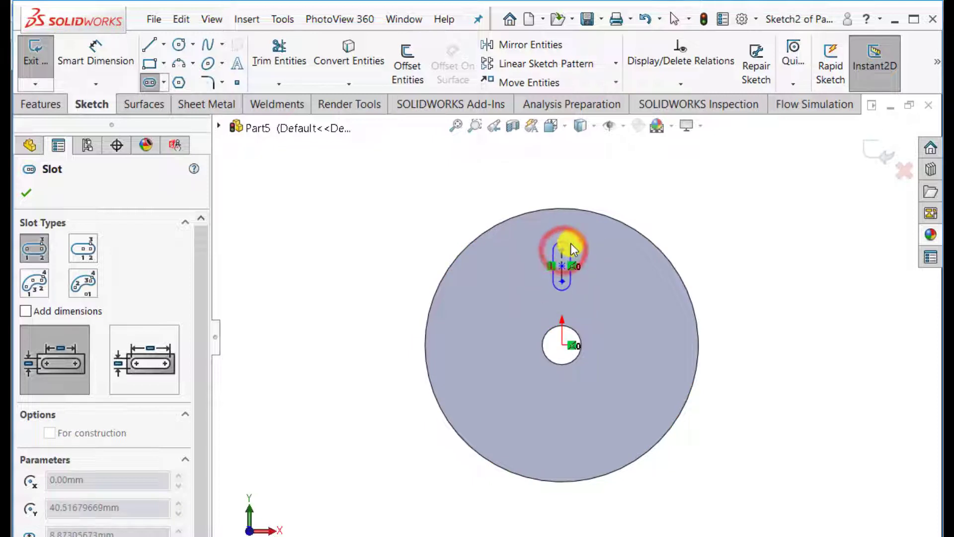
click(27, 193)
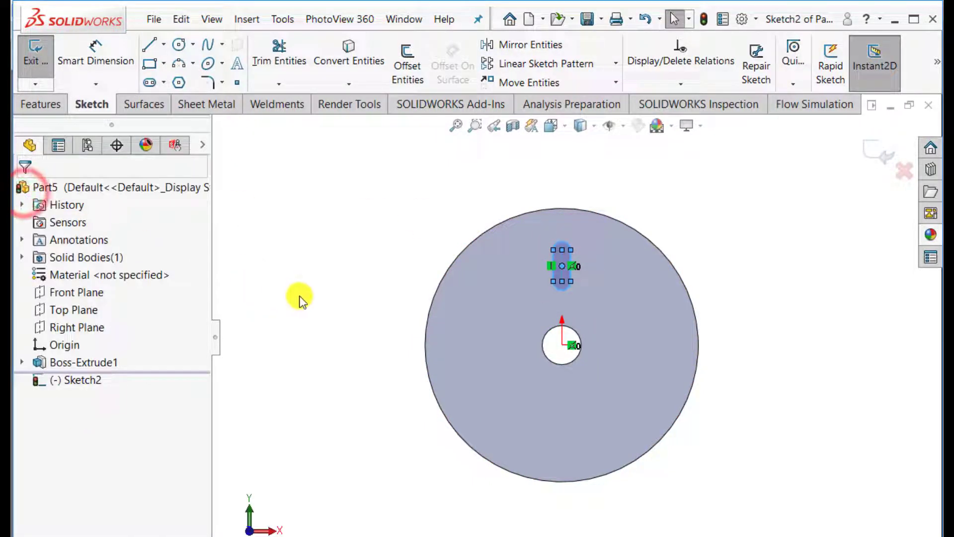
click(379, 299)
- Dimension the distance from the origin to the slot's lower arc centre as 20 mm
scroll(598, 258, down, 2)
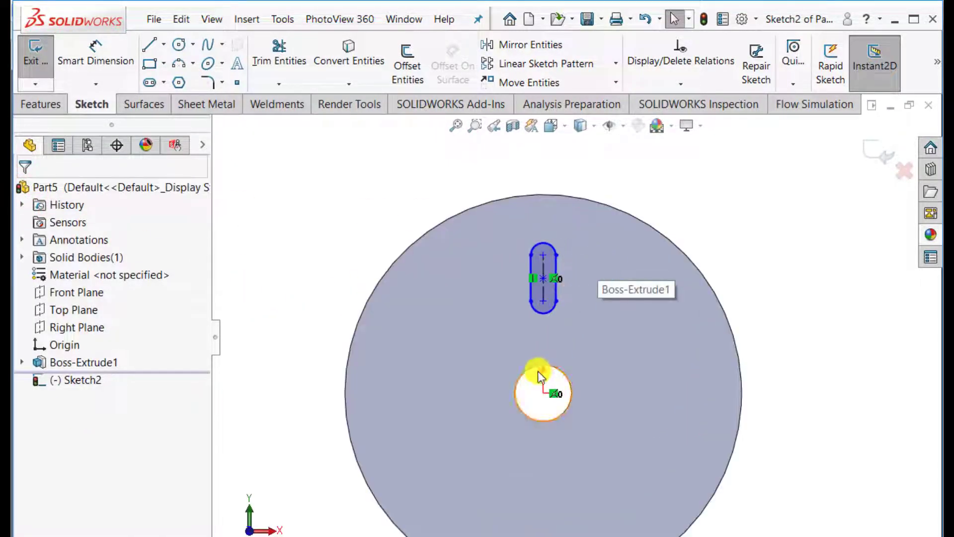
click(95, 54)
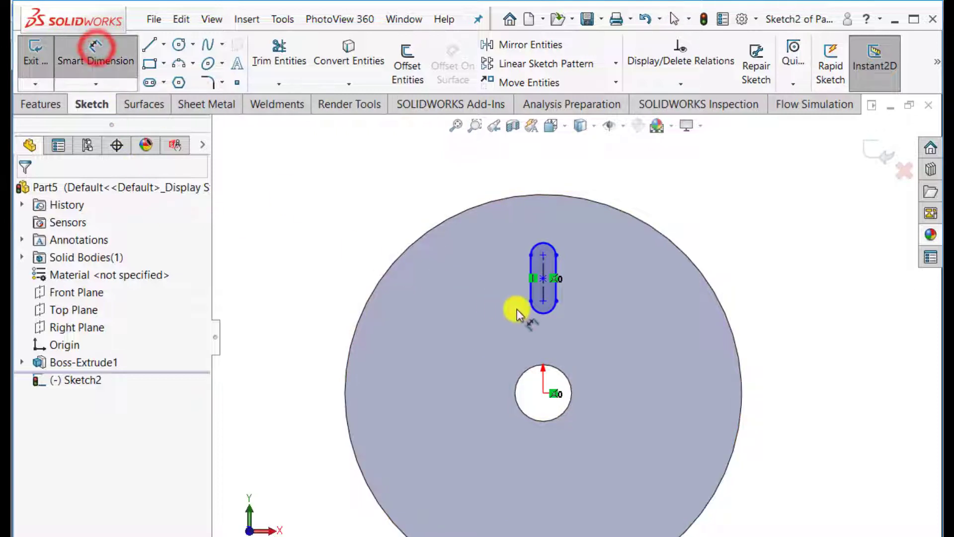
click(542, 302)
click(543, 394)
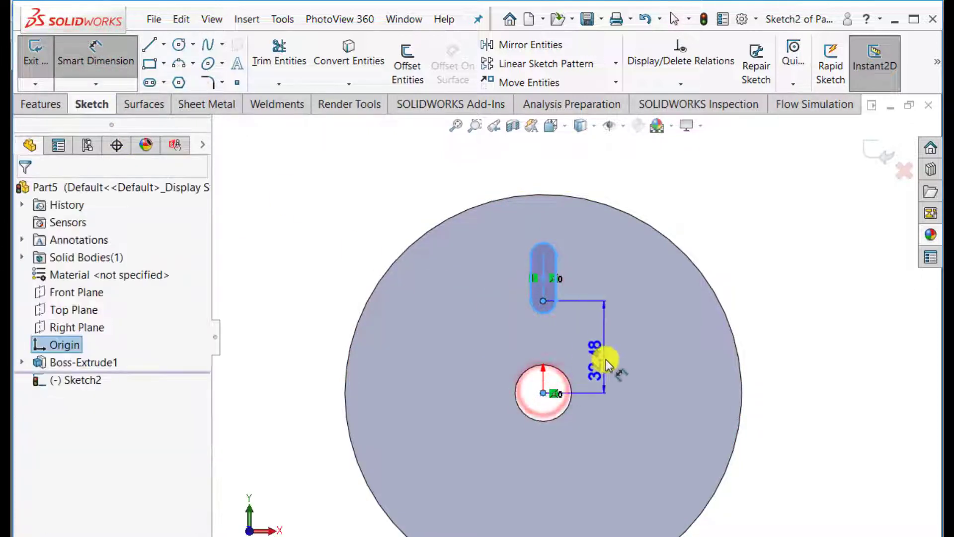
click(607, 360)
text(20)
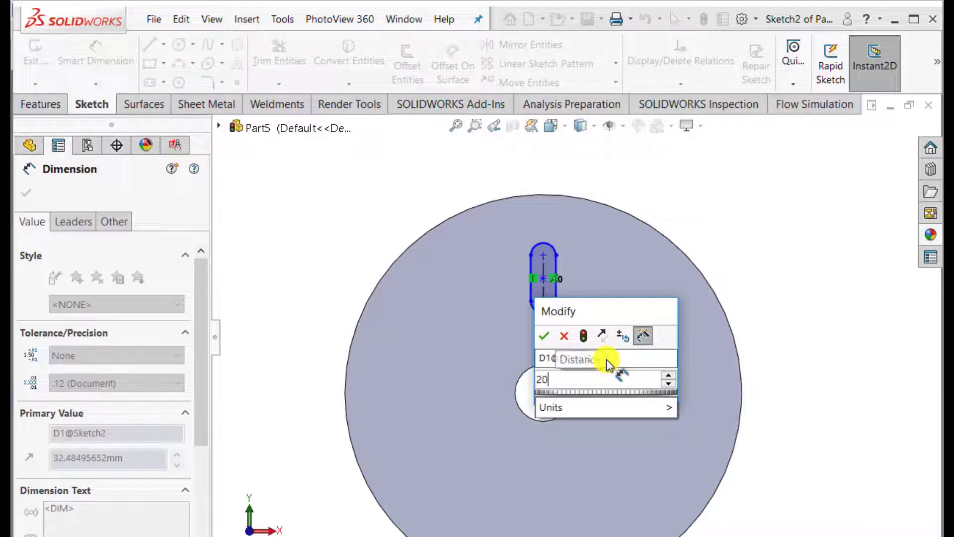
key(Return)
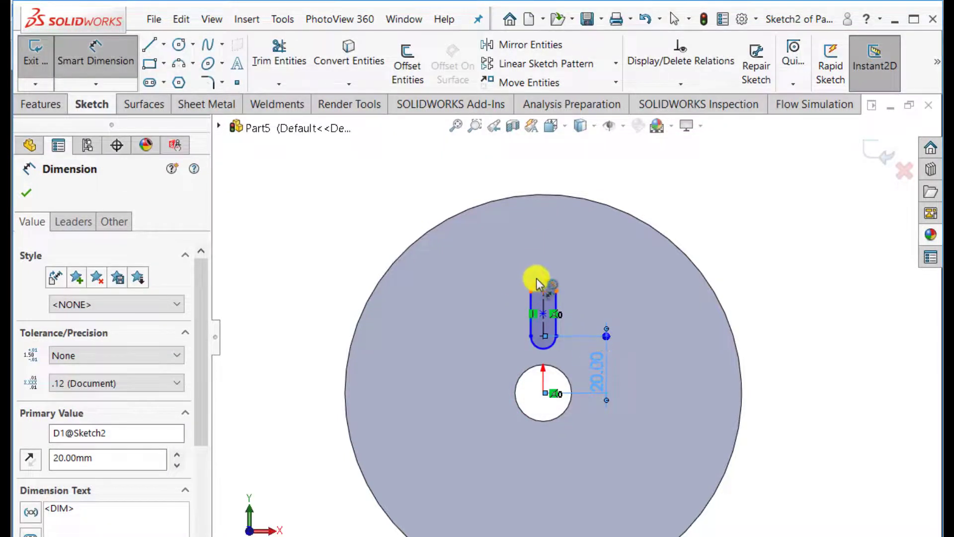
- Dimension the slot's upper end arc with a radius of 1.5 mm
click(536, 278)
click(484, 239)
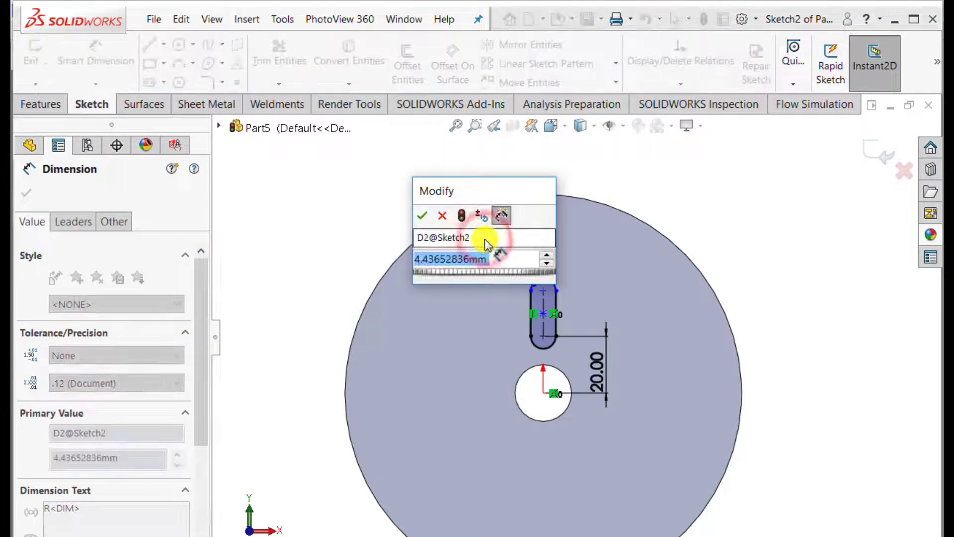
text(1.5)
key(Return)
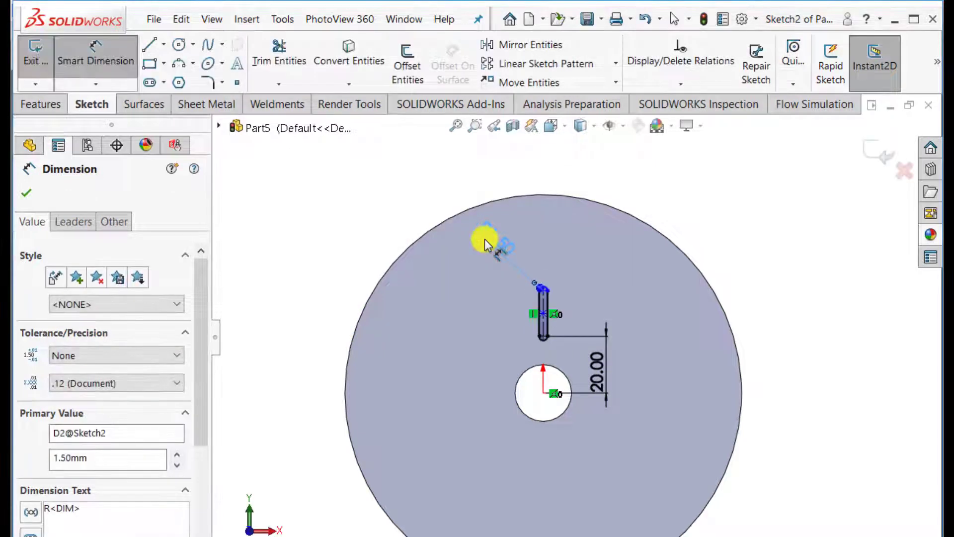
- Dimension the slot's straight side with a length of 7 mm
scroll(517, 323, down, 4)
click(585, 319)
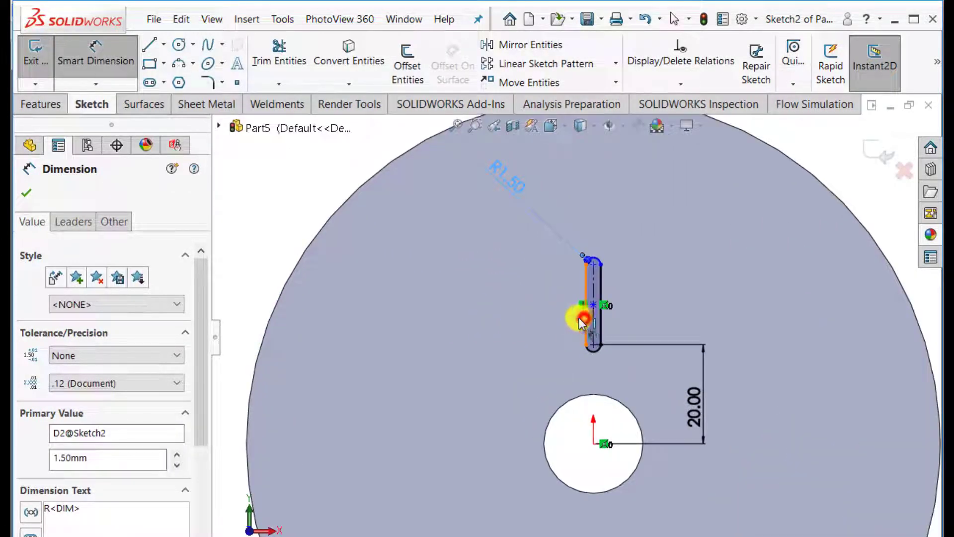
click(517, 308)
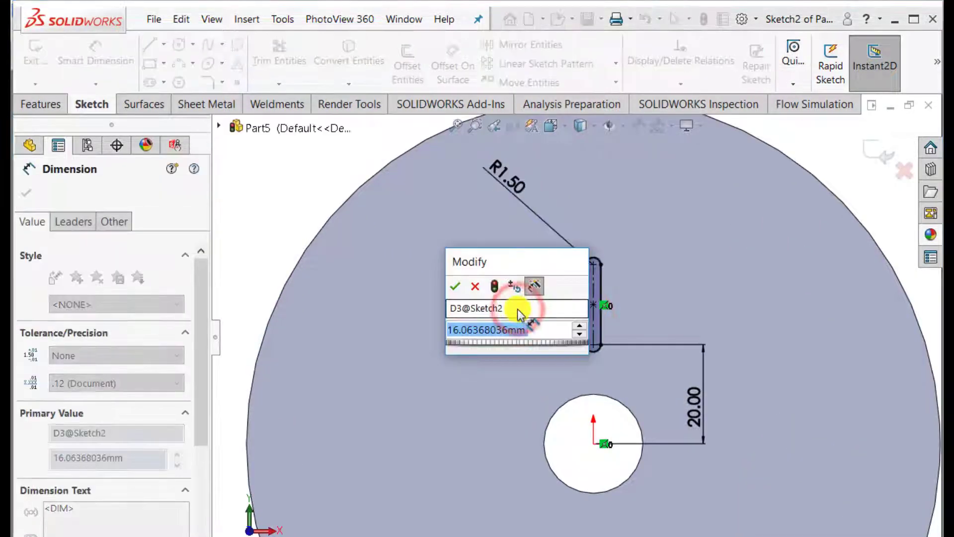
text(7)
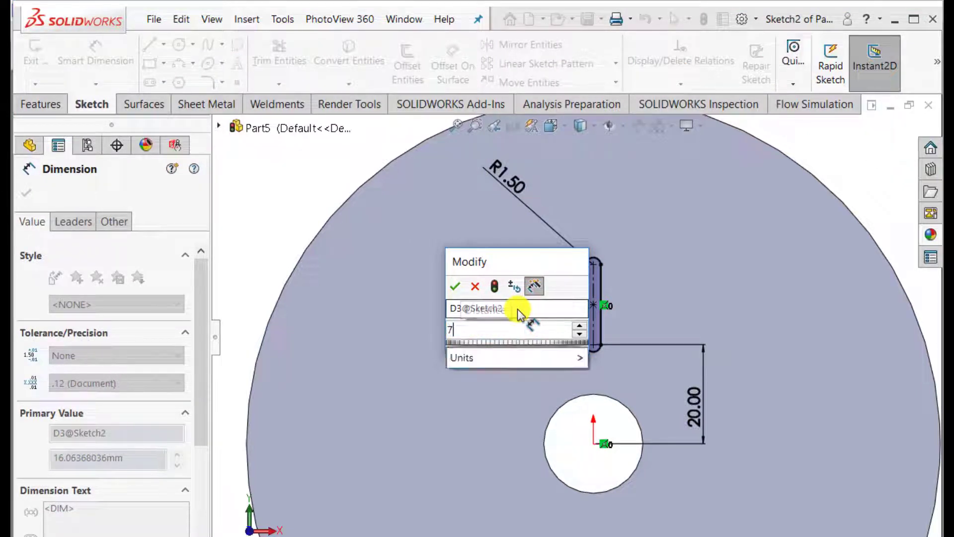
key(Return)
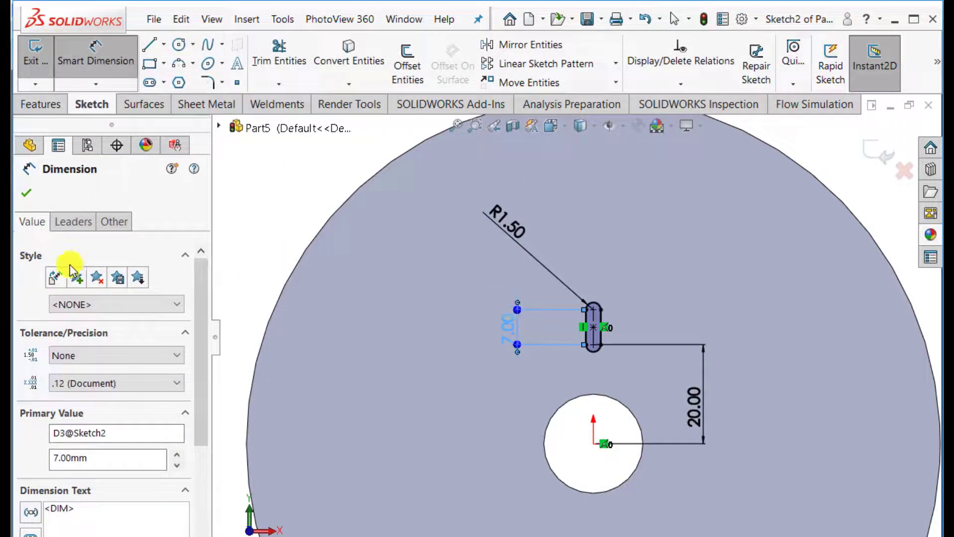
click(26, 193)
- Change the slot's end radius to 2 mm and exit the sketch
click(514, 225)
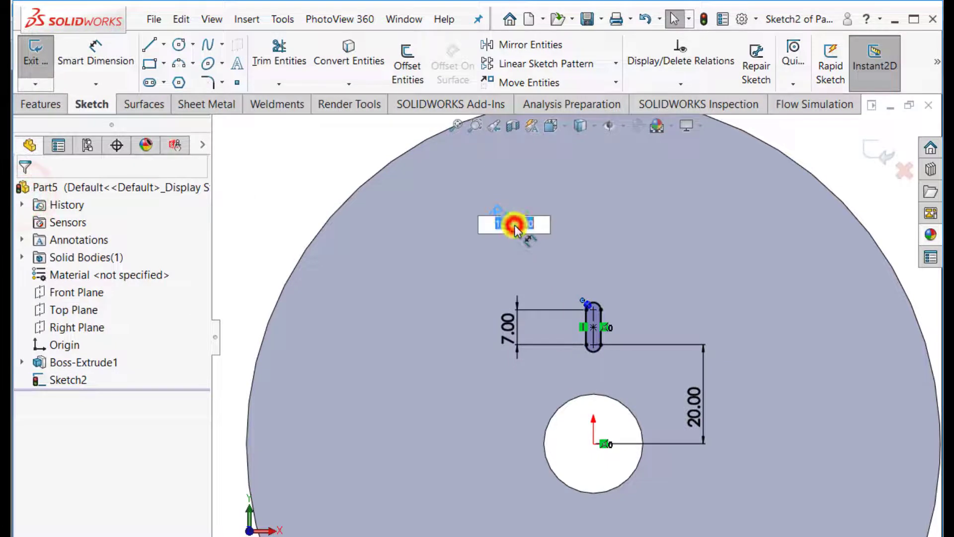
key(Return)
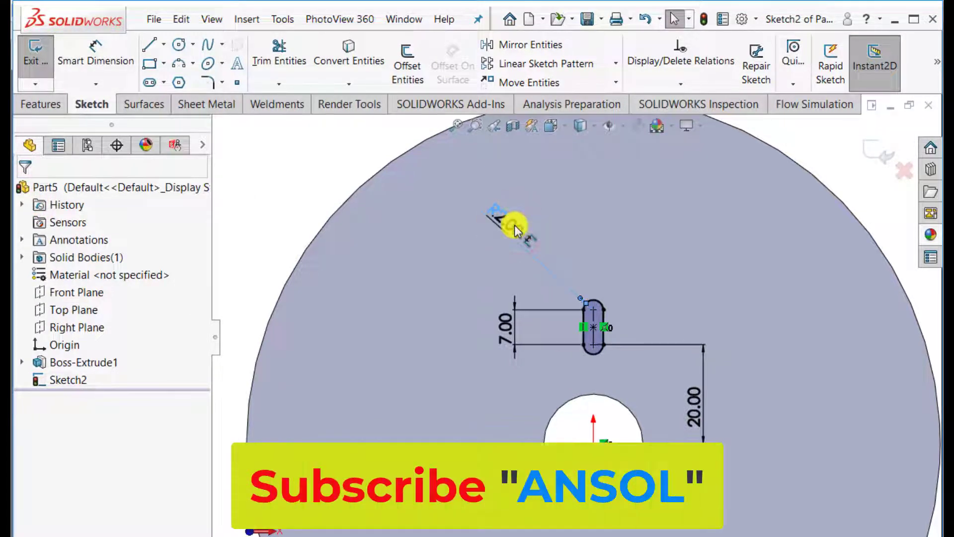
key(z)
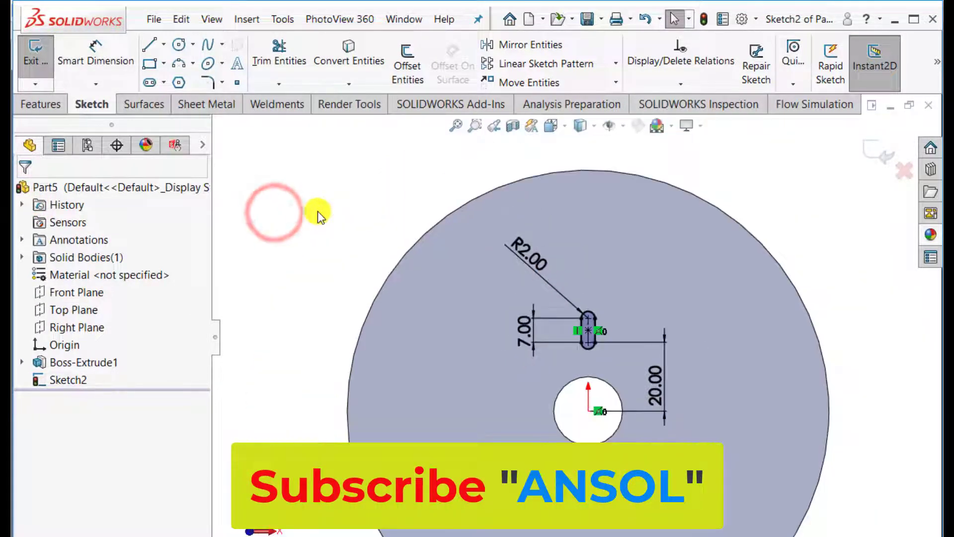
click(883, 151)
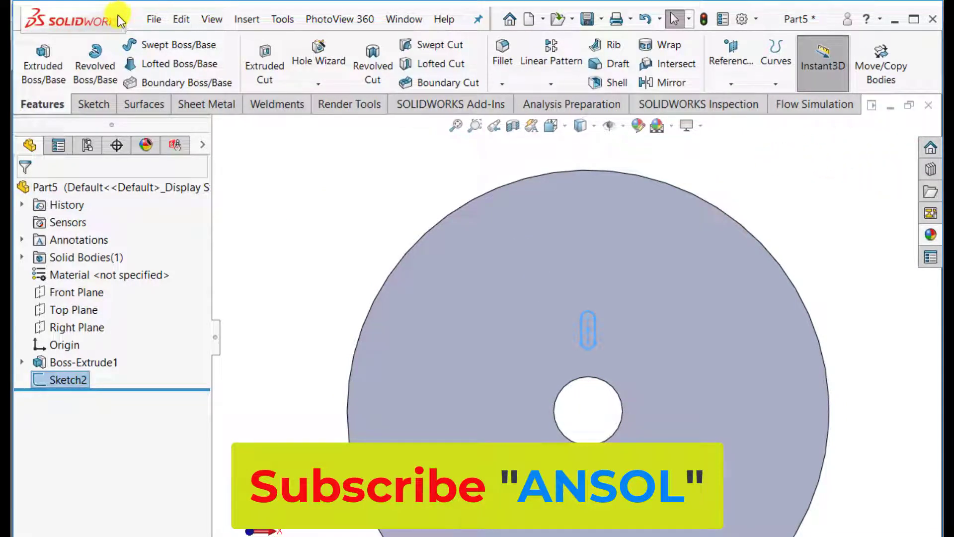
- Cut the slot profile through the disc with an Extruded Cut set to Through All
click(265, 64)
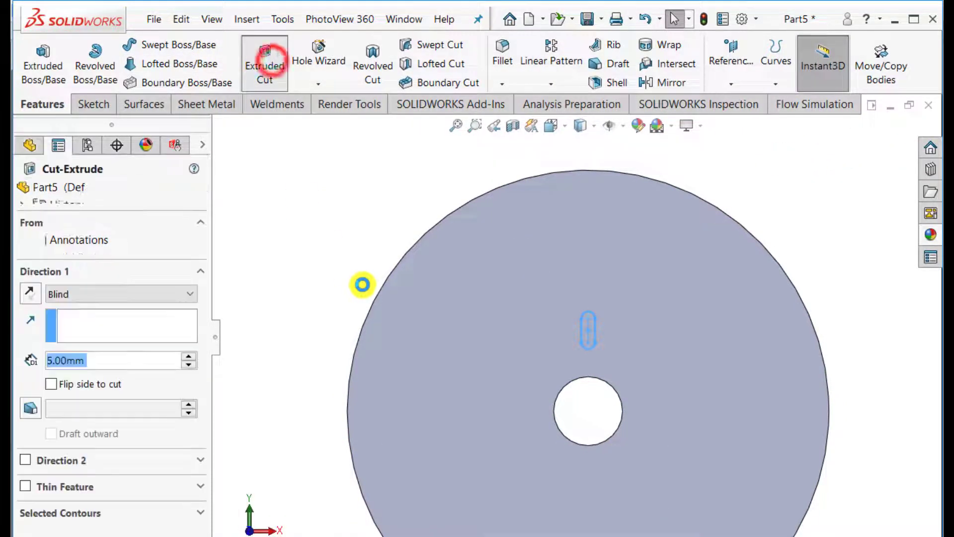
click(105, 294)
click(86, 320)
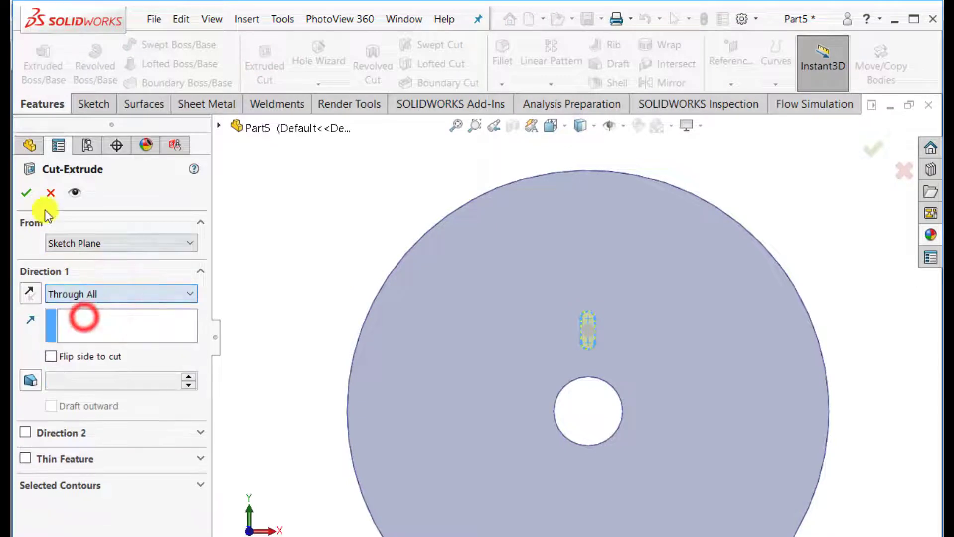
click(24, 190)
scroll(572, 333, up, 3)
scroll(625, 369, down, 2)
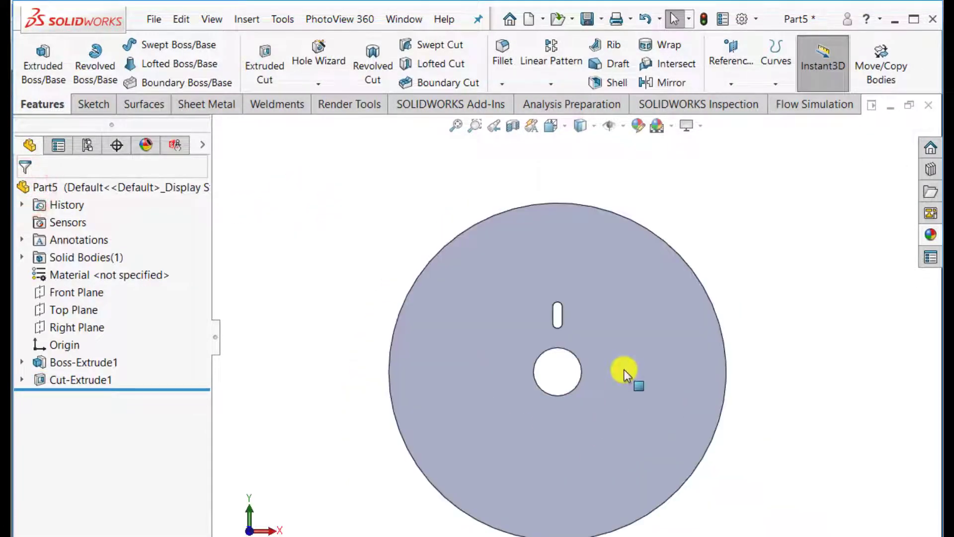
scroll(569, 382, down, 2)
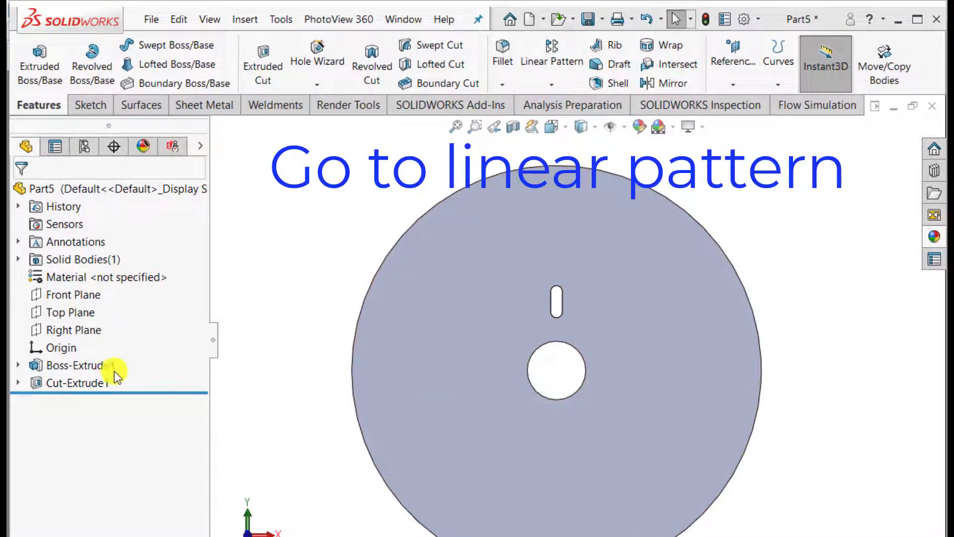
- Start a Linear Pattern of the slot cut along the 20 mm dimension, reversed toward the disc's rim, with 15 mm spacing and three instances
click(76, 383)
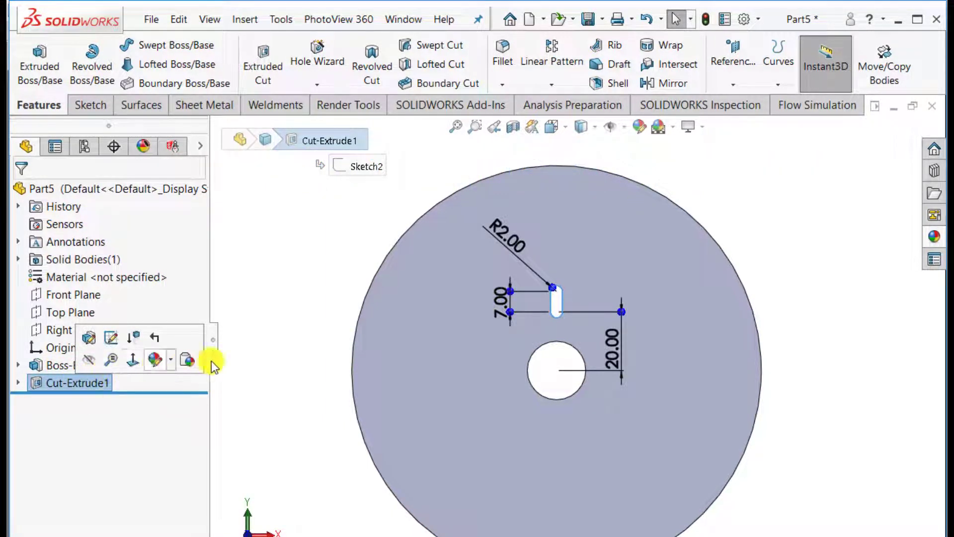
click(563, 55)
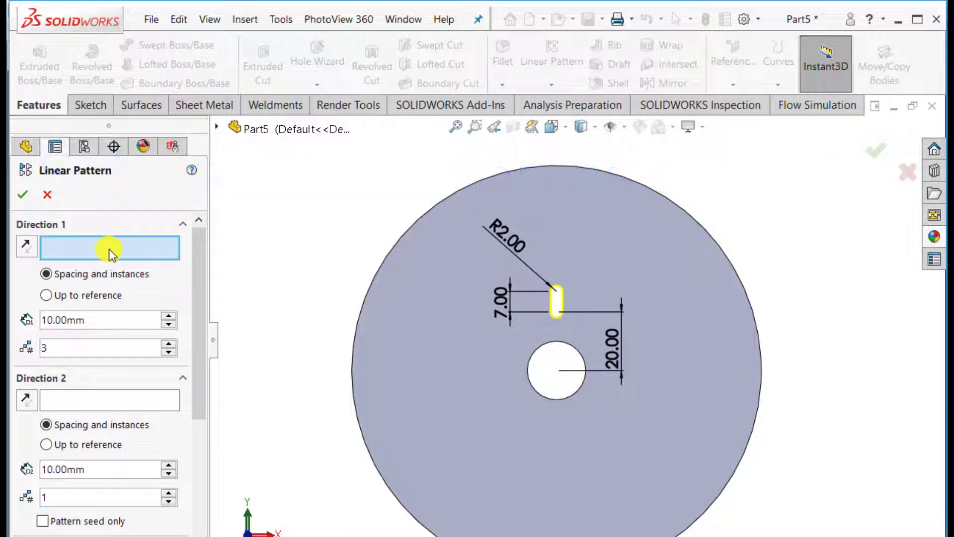
click(619, 318)
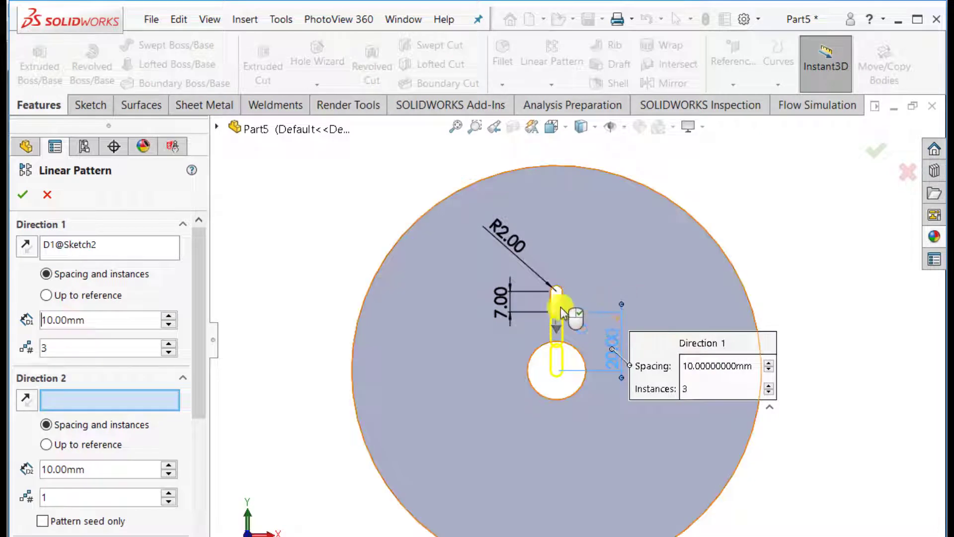
click(27, 248)
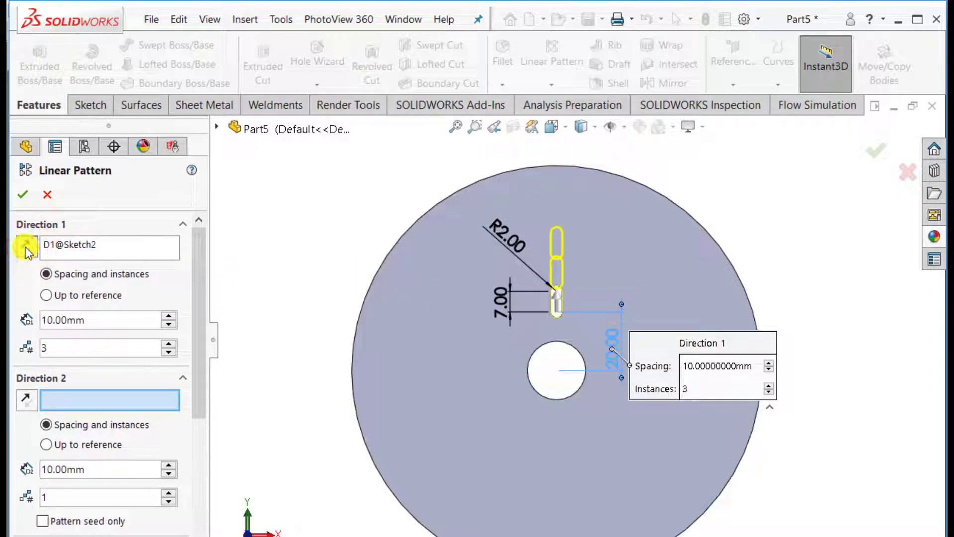
double_click(101, 321)
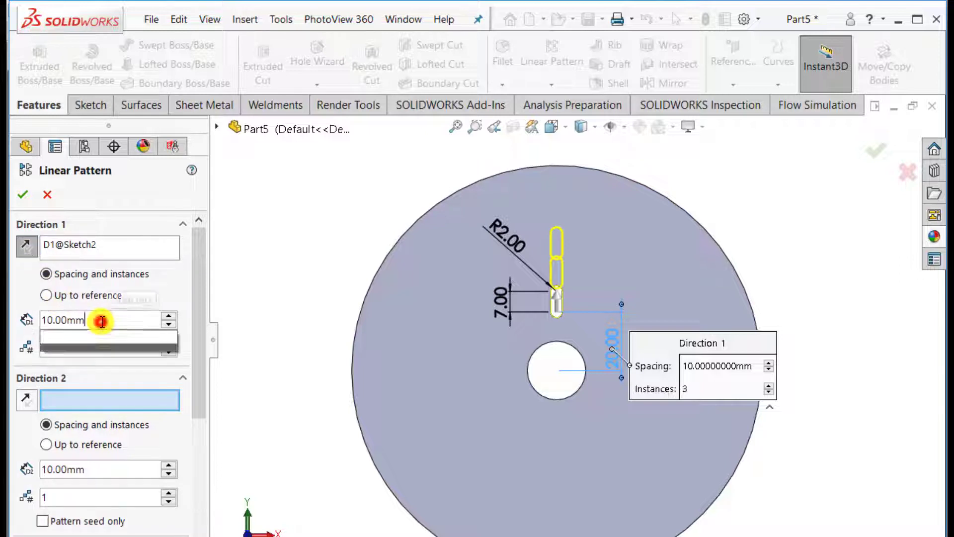
text(15)
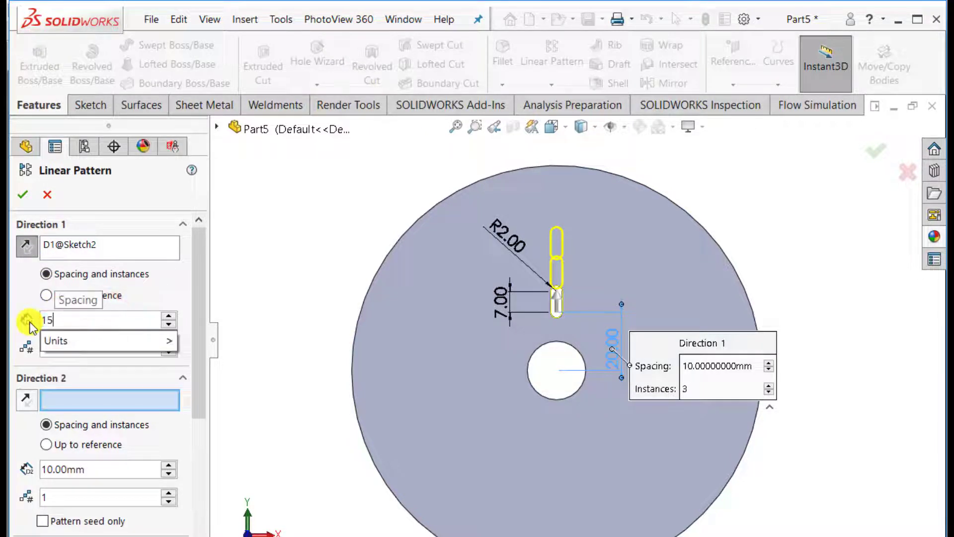
key(Return)
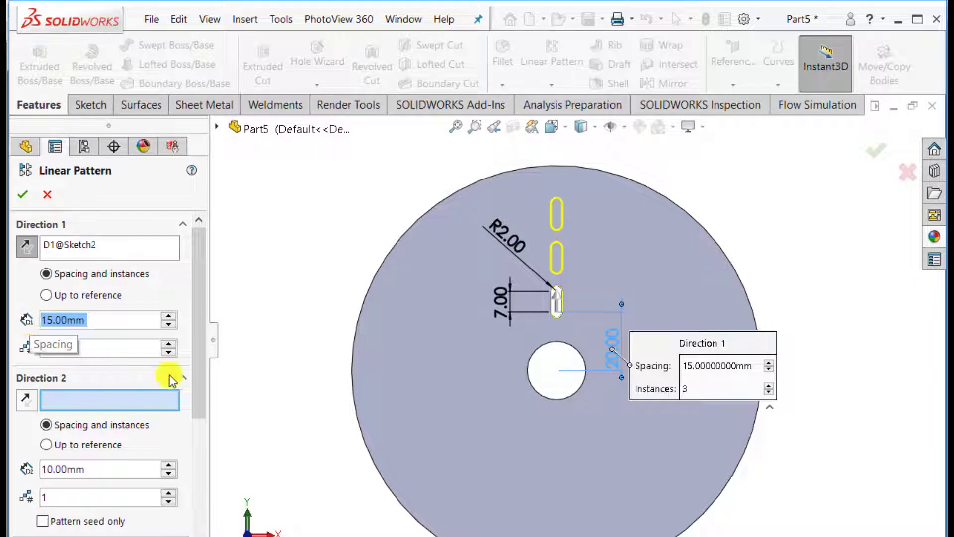
- Enable Instances to Vary and give the slot's 7 mm length dimension an increment of 6 mm
drag(201, 360, 198, 522)
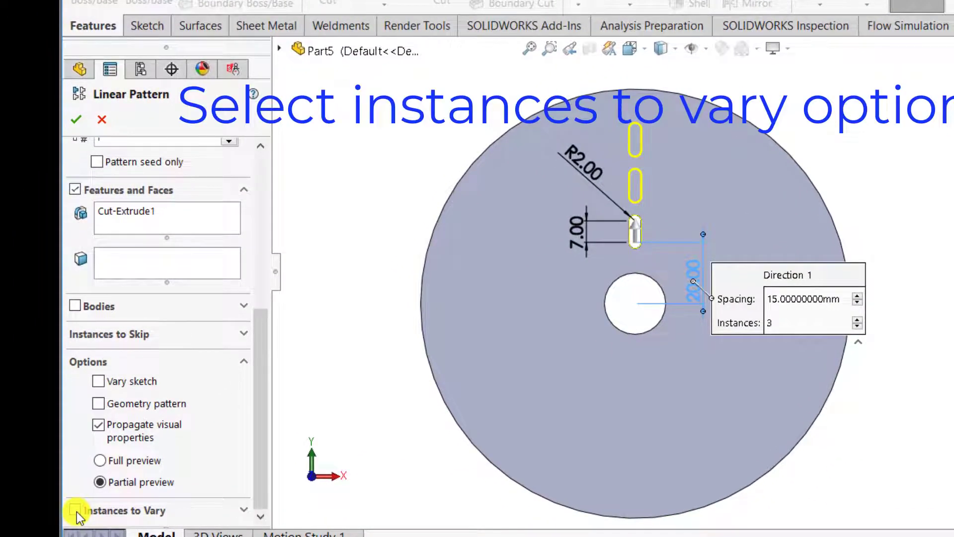
click(75, 511)
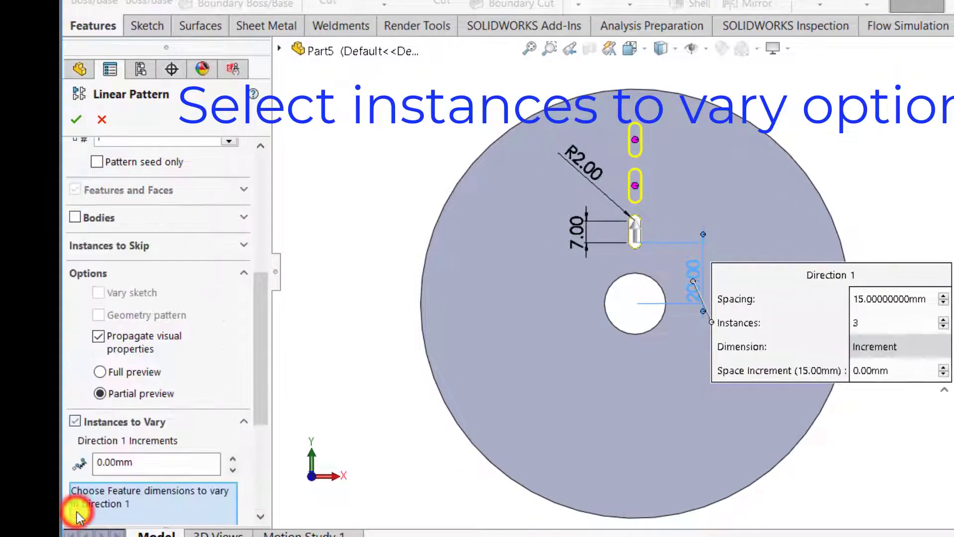
drag(257, 378, 260, 423)
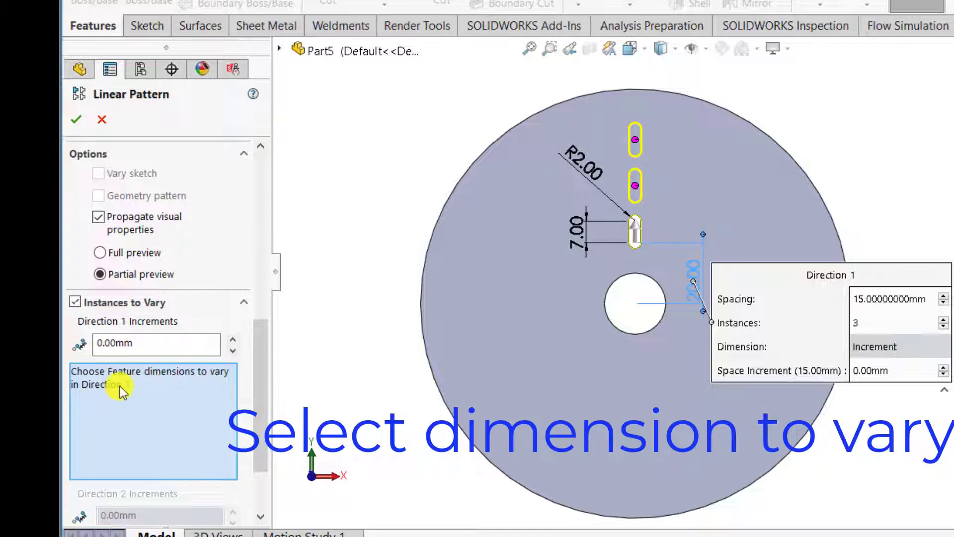
click(587, 238)
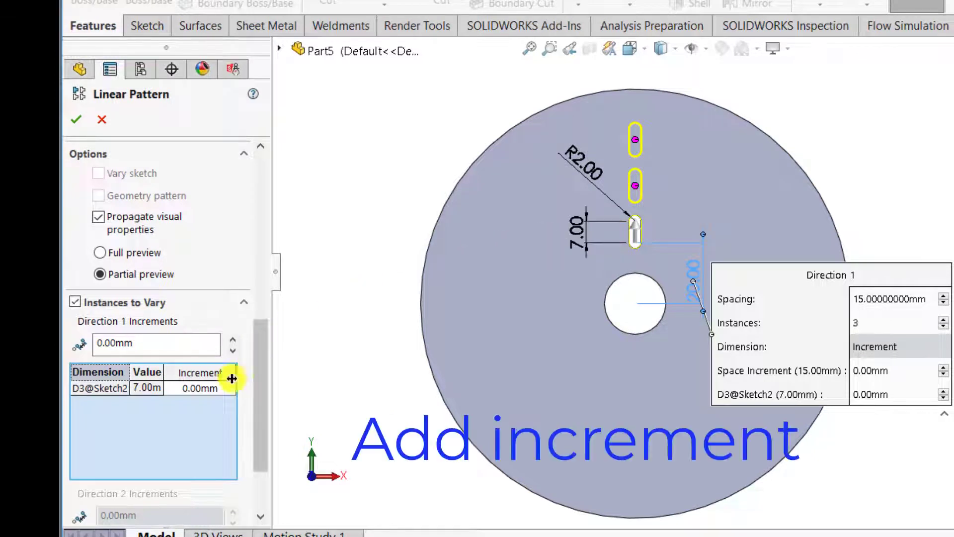
click(200, 389)
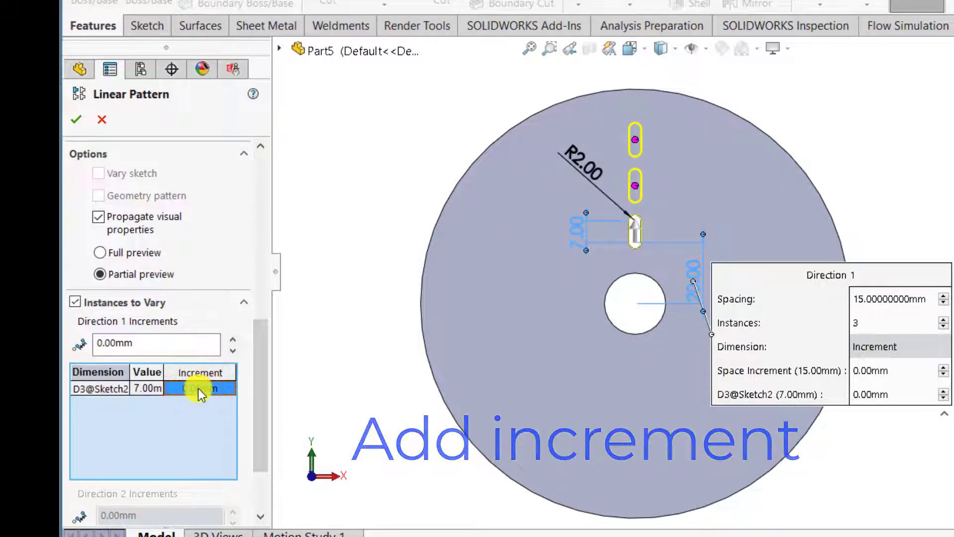
text(6)
key(Return)
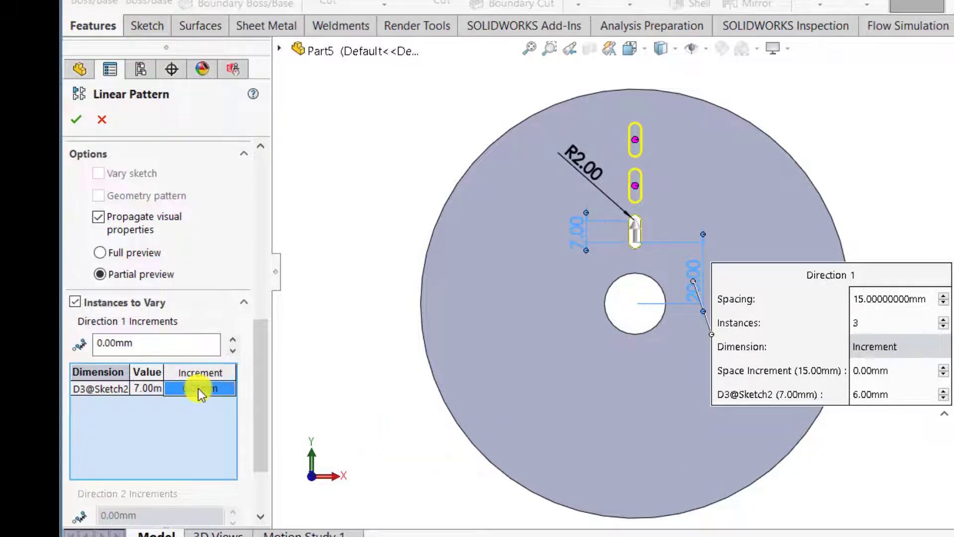
double_click(198, 390)
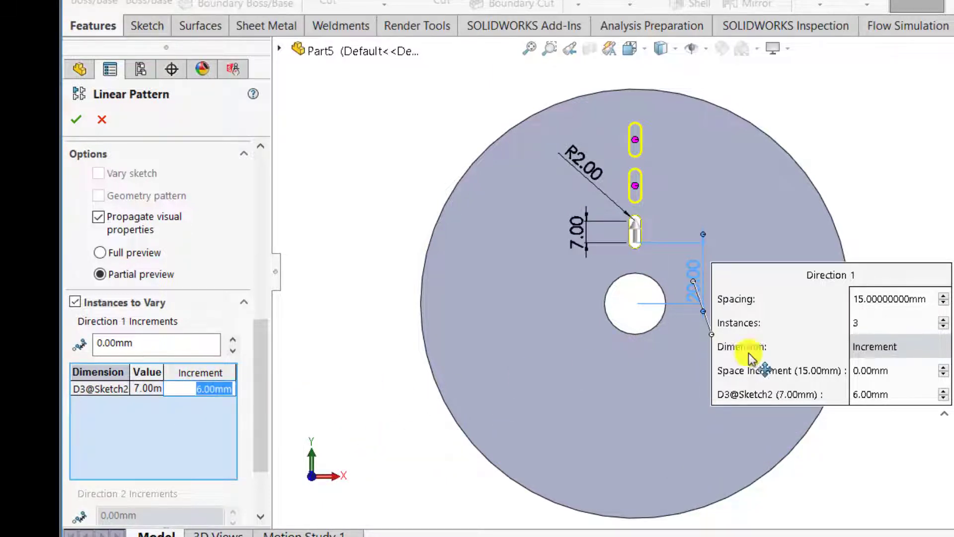
- Set the pattern's space increment to 6 mm, accept the pattern and fit the disc in view
click(870, 300)
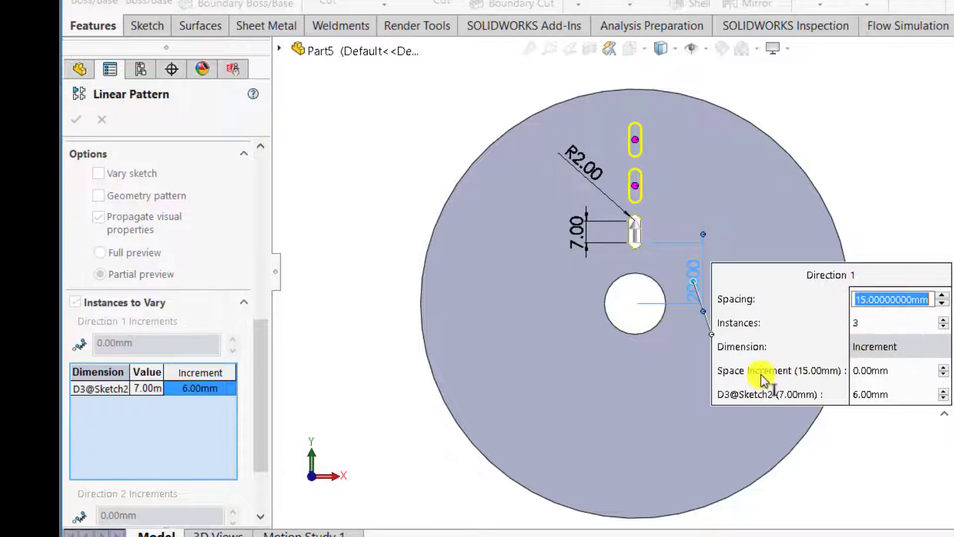
click(864, 372)
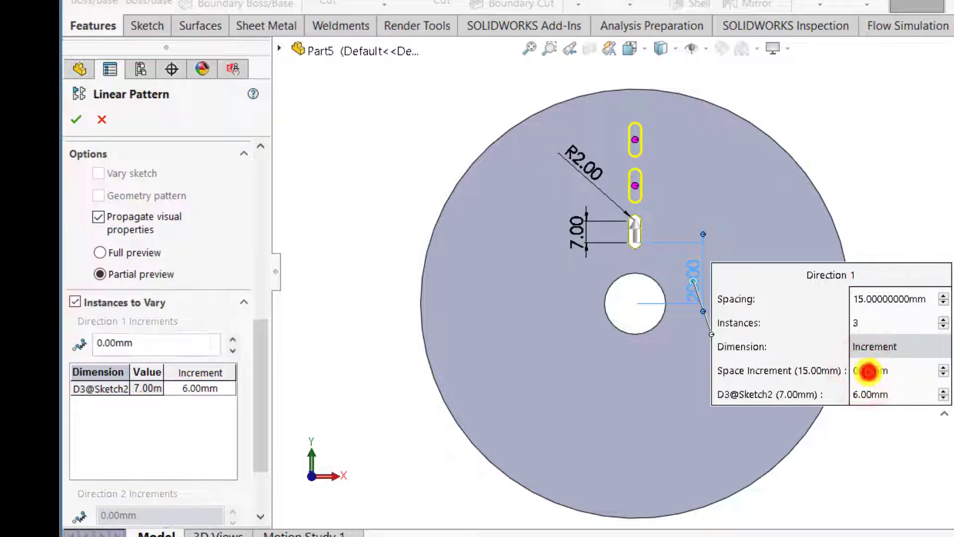
text(6)
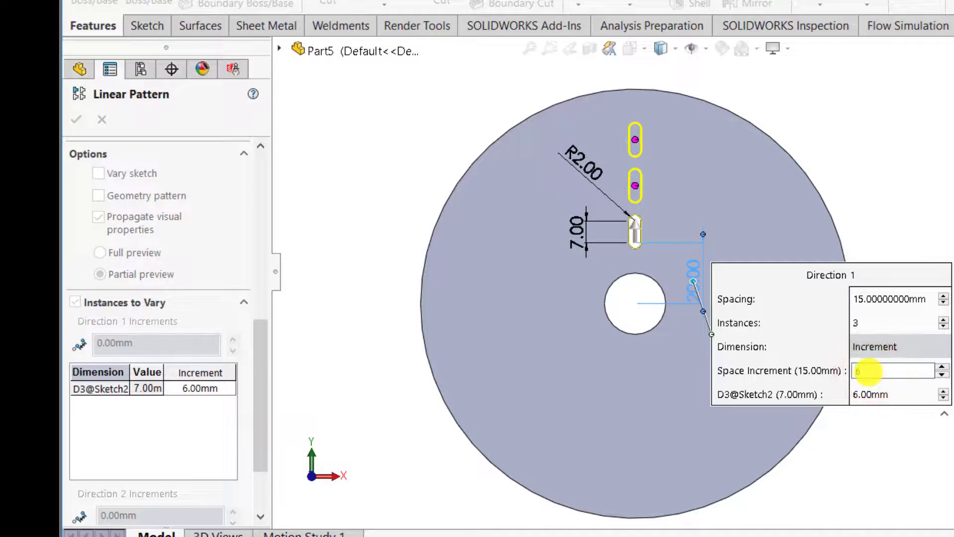
key(Return)
click(864, 386)
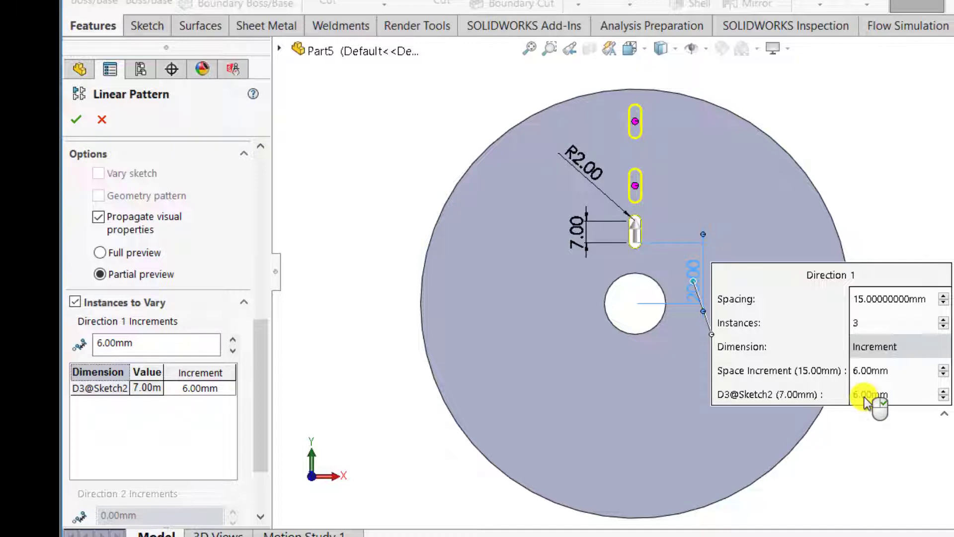
click(74, 124)
click(354, 207)
key(f)
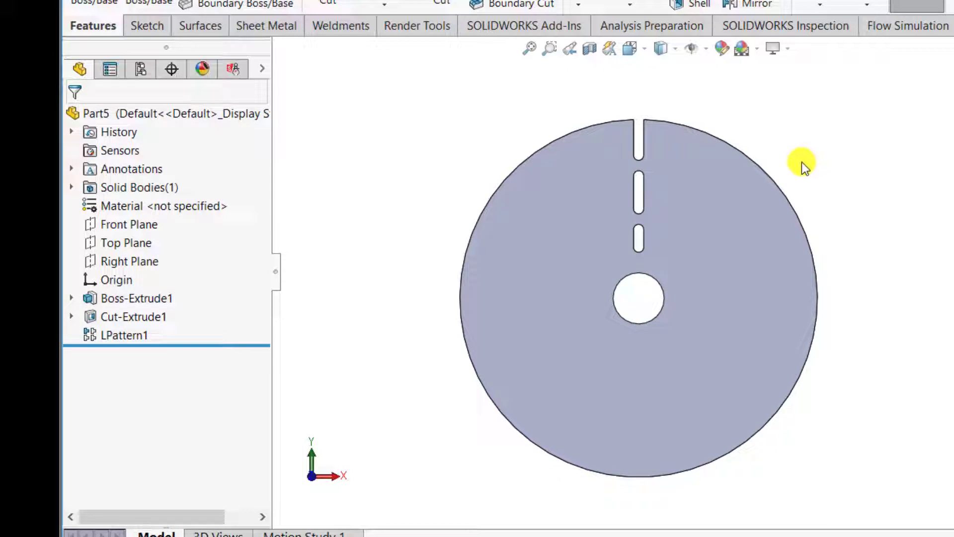
- Edit the linear pattern to use a 5 mm slot length increment and a 5 mm space increment
click(337, 239)
click(121, 336)
click(134, 290)
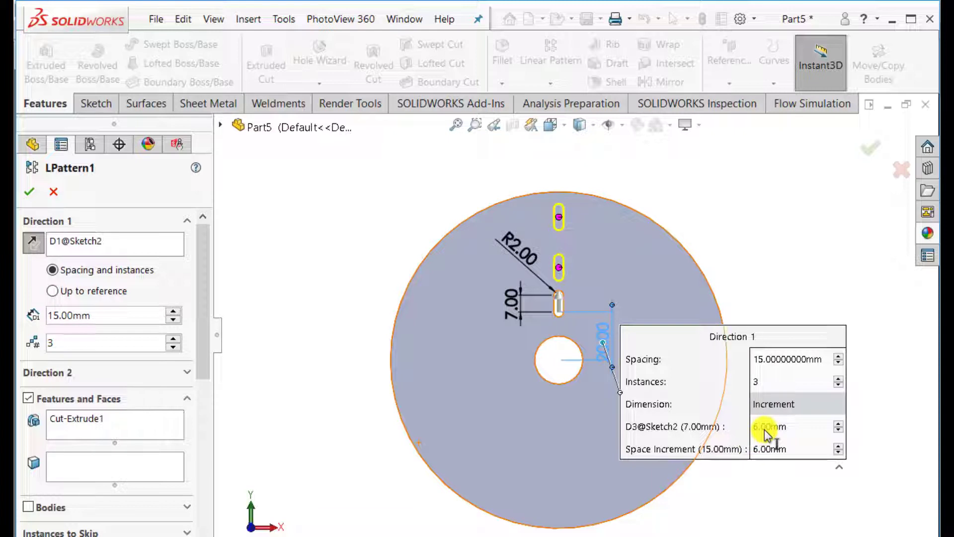
click(766, 428)
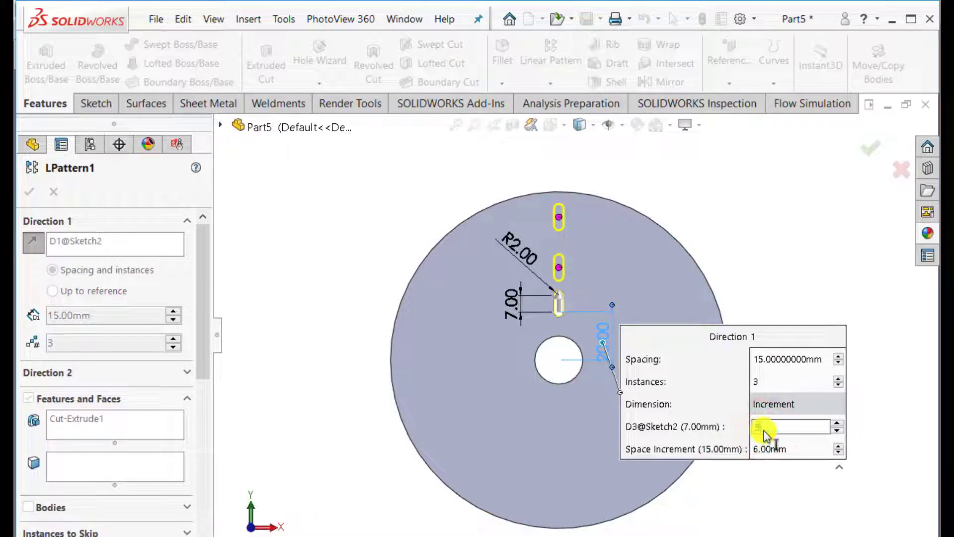
text(5)
click(761, 449)
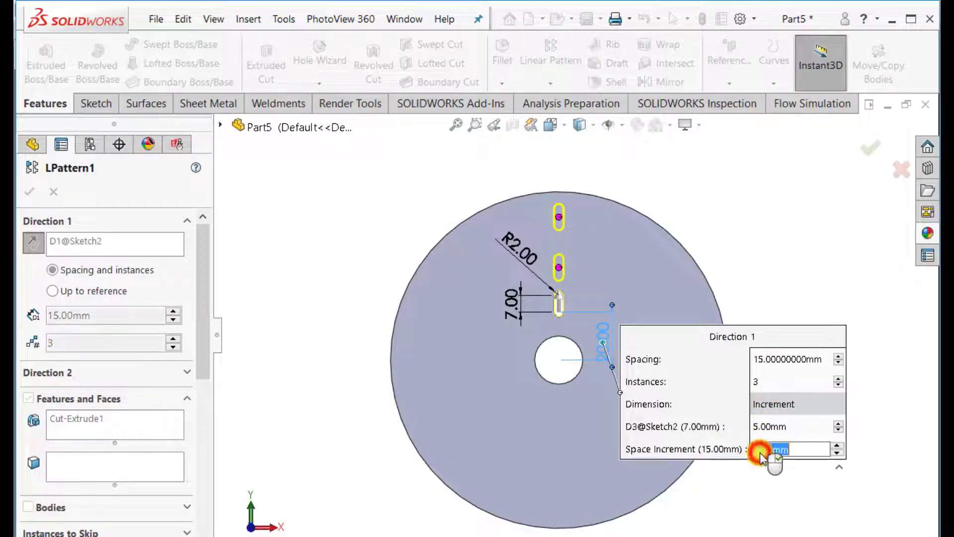
text(5)
key(Return)
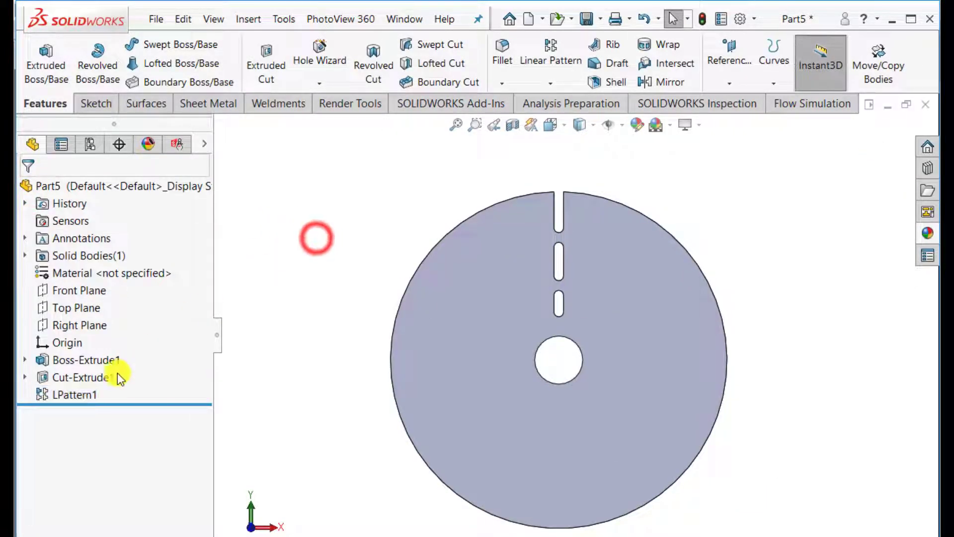
- Edit the linear pattern again and set its Direction 1 spacing to 12 mm
click(70, 397)
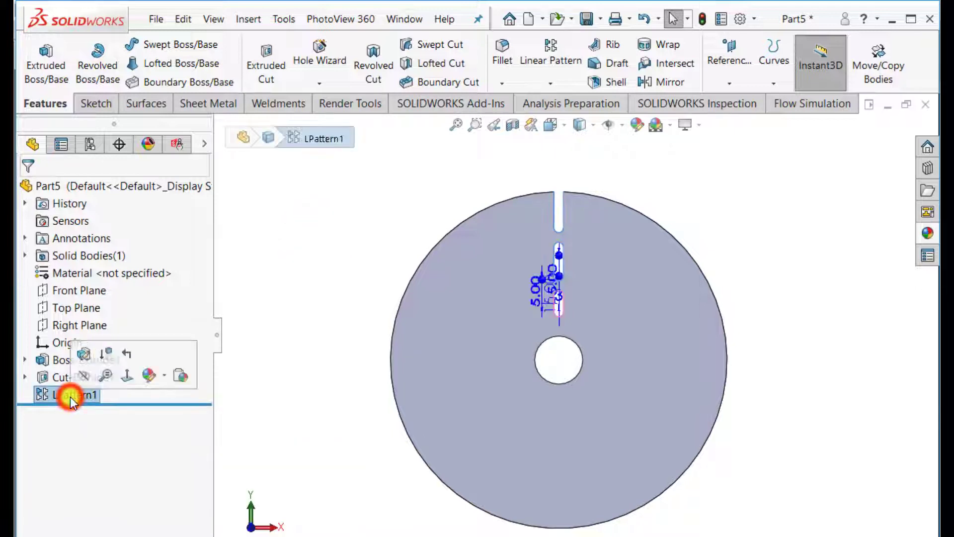
click(84, 354)
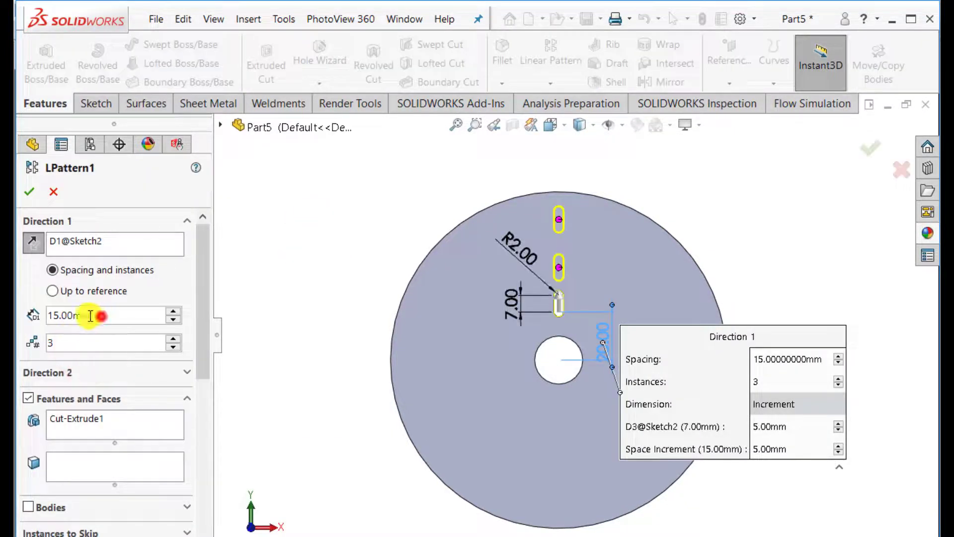
double_click(102, 316)
text(12)
key(Return)
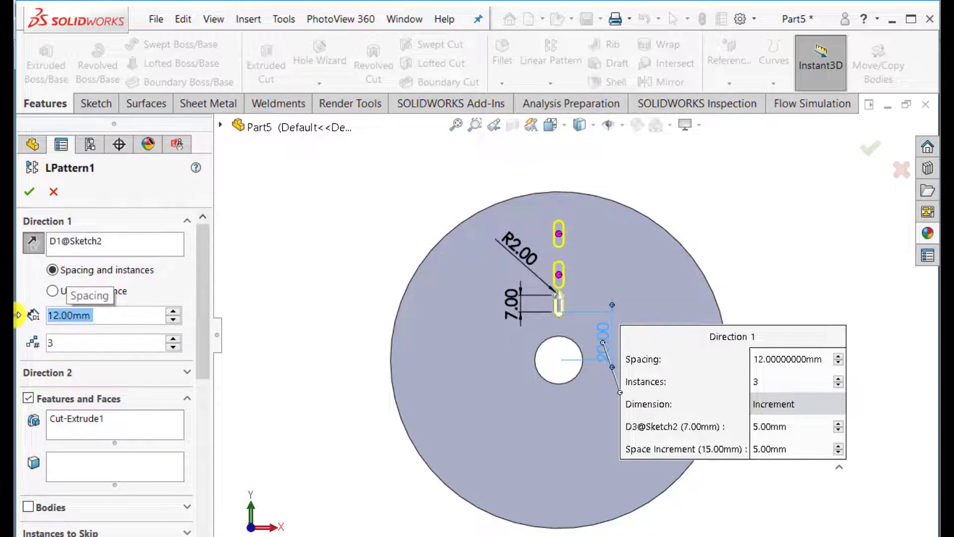
click(29, 194)
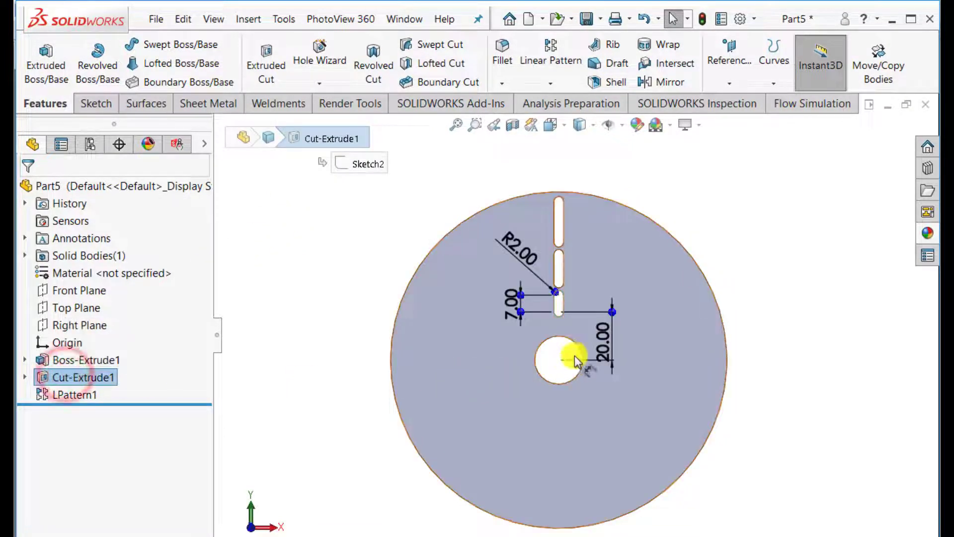
- Set the seed slot's distance from the disc's centre to 18 mm
double_click(603, 341)
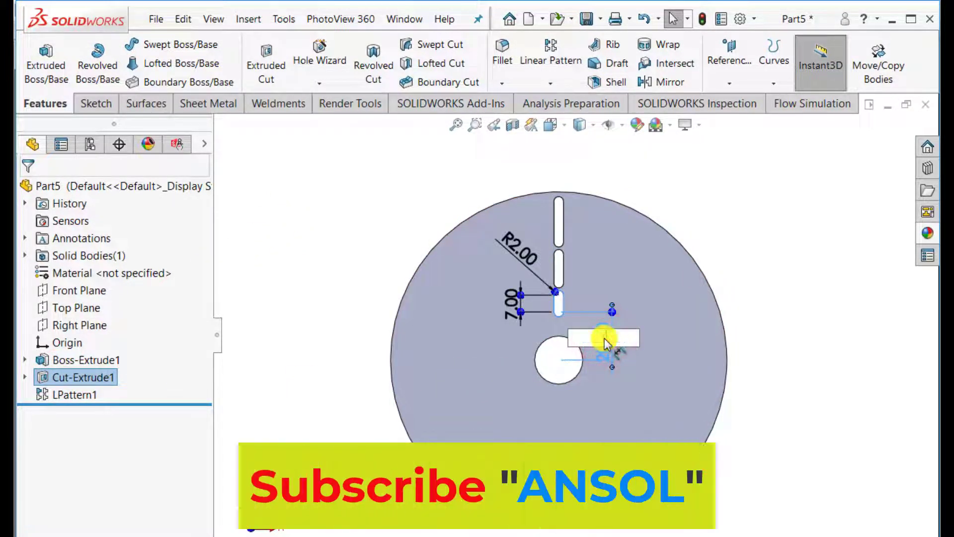
text(8)
key(Return)
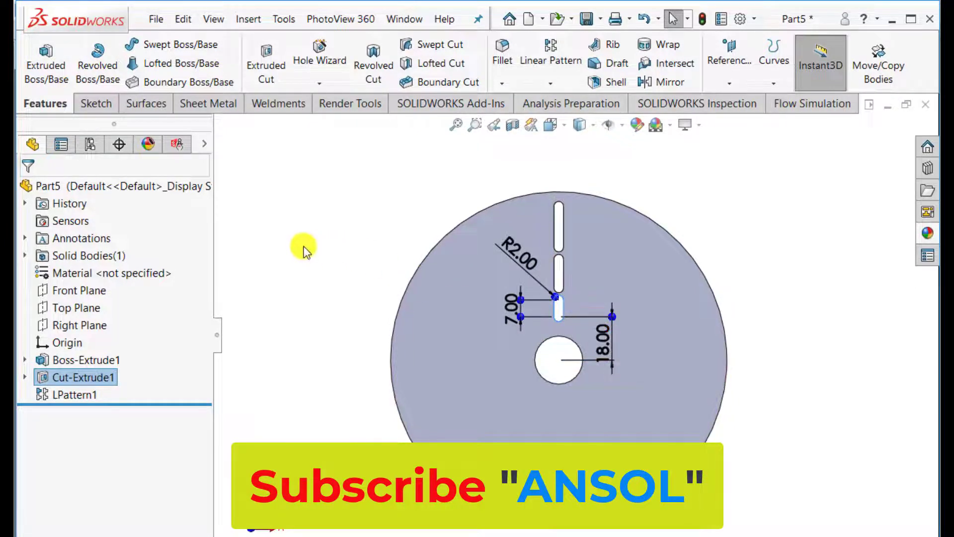
click(304, 247)
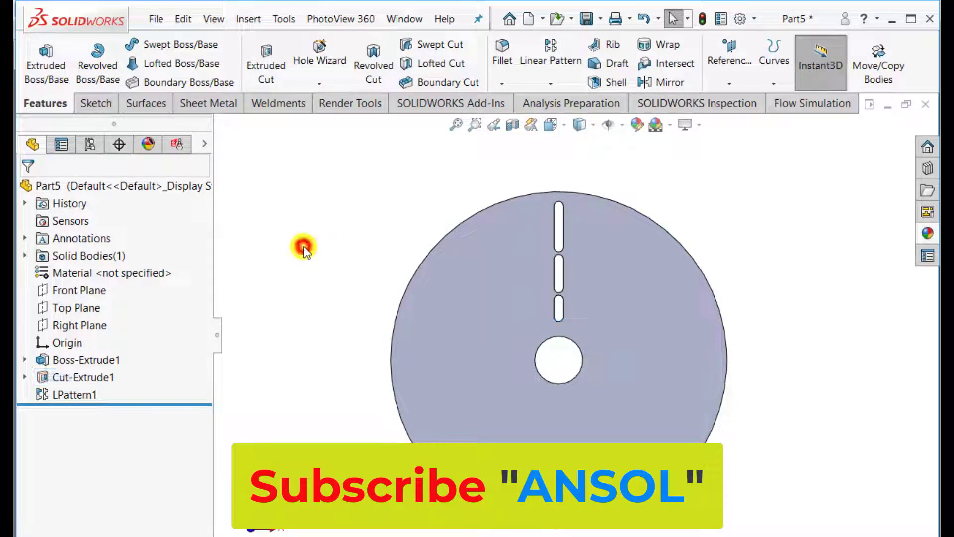
- Set the seed slot's distance from the disc's centre to 16 mm
click(90, 377)
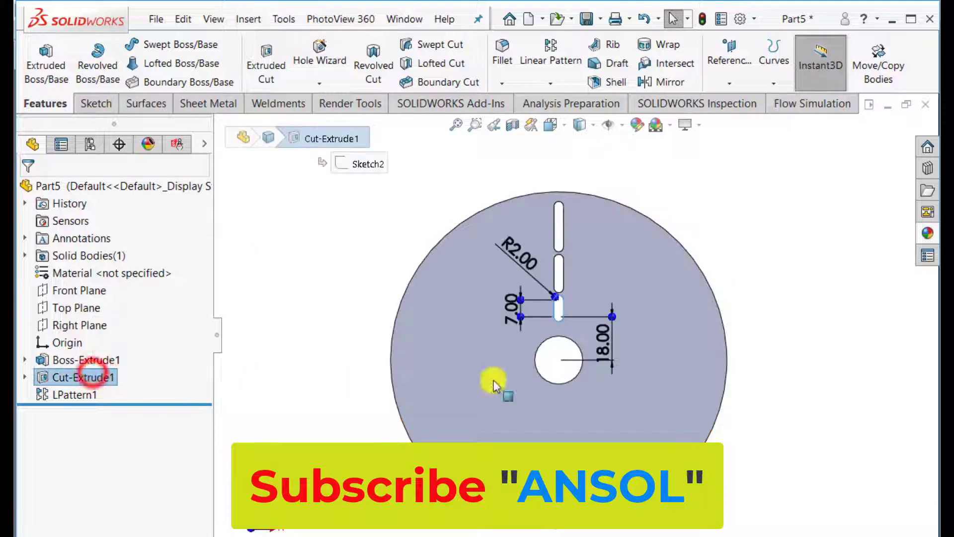
click(602, 343)
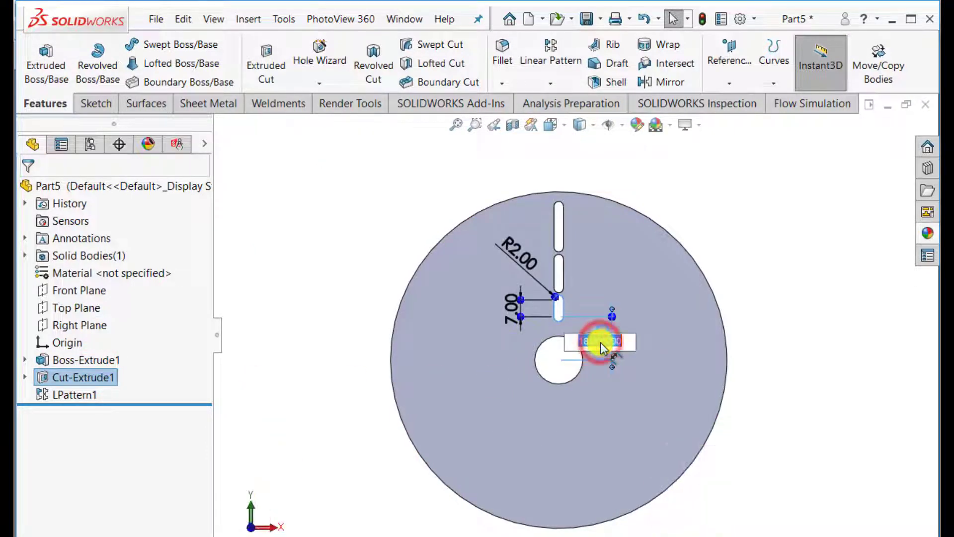
text(16)
key(Return)
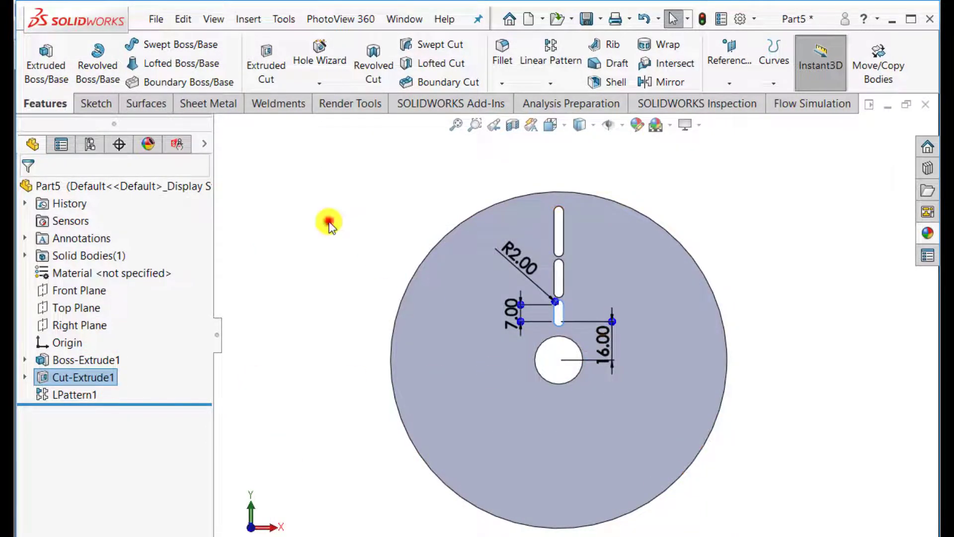
click(328, 222)
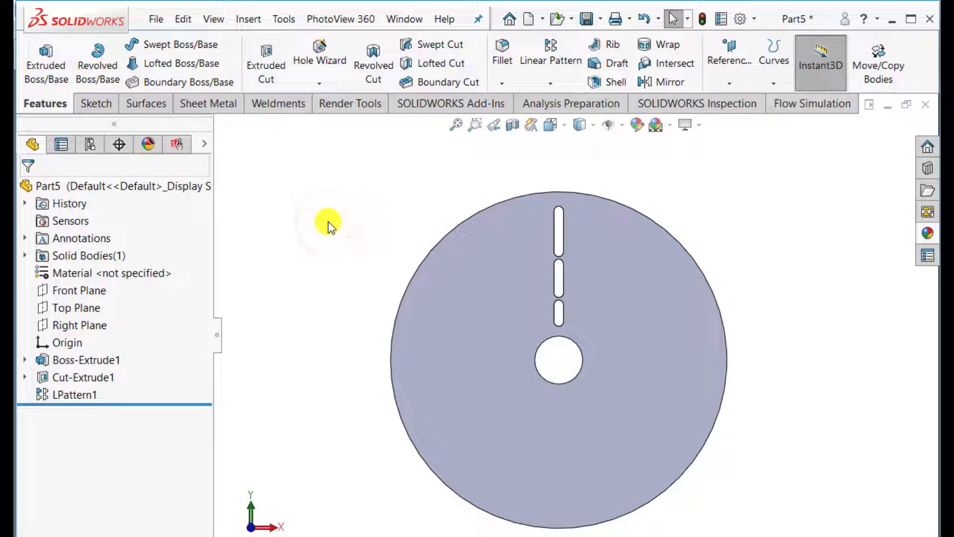
- Show the linear pattern's dimensions and move the two 5 mm increment dimensions away from the slots so they no longer overlap
click(74, 395)
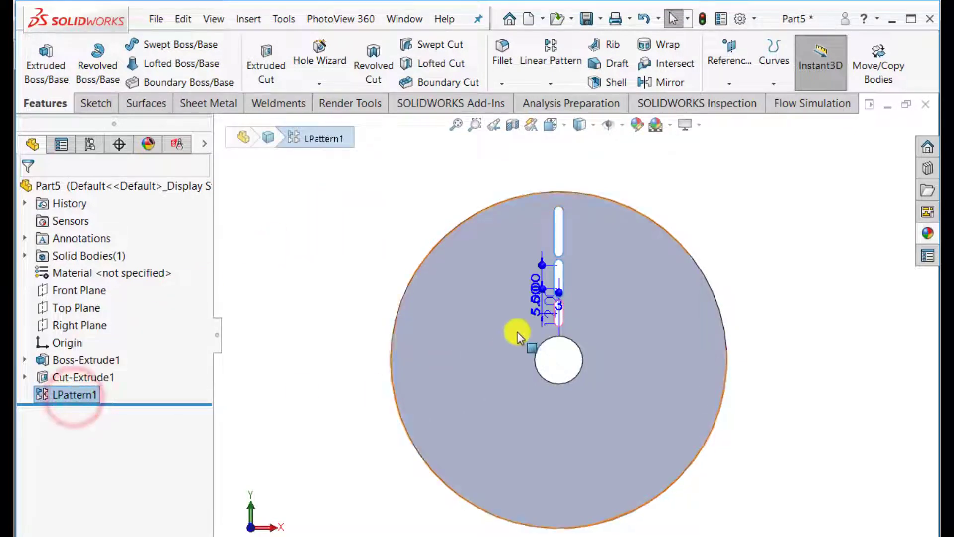
drag(536, 306, 436, 307)
drag(534, 302, 482, 362)
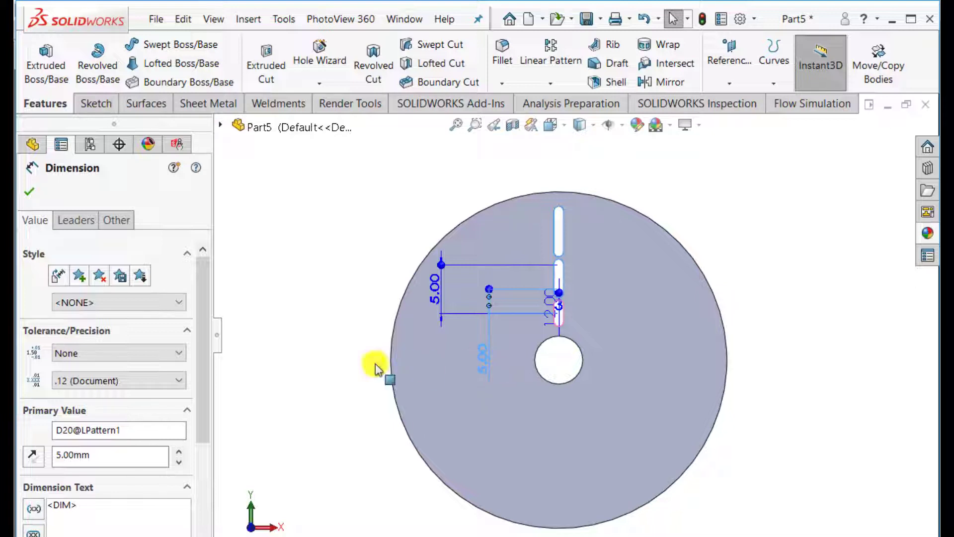
click(29, 199)
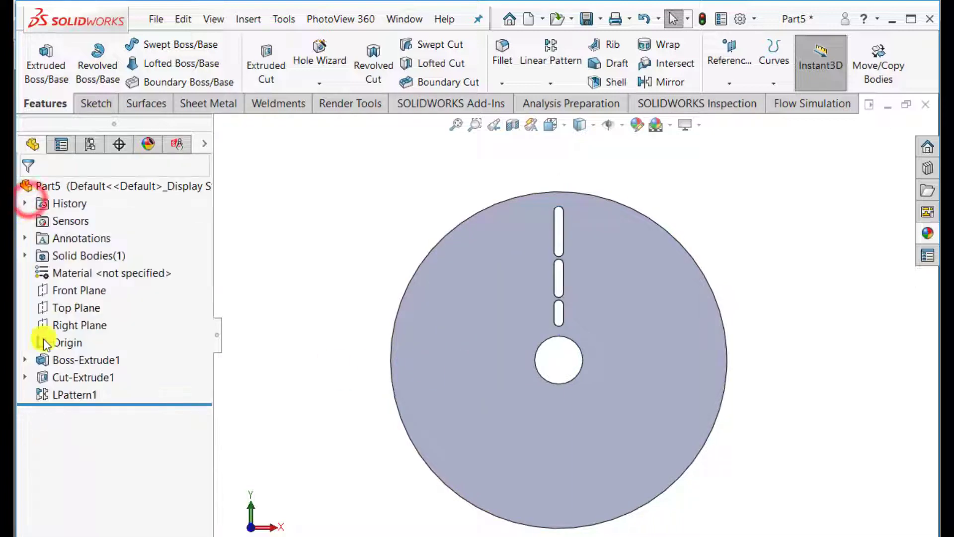
- Try to change the linear pattern's slot length increment to 6 mm
click(70, 393)
click(80, 352)
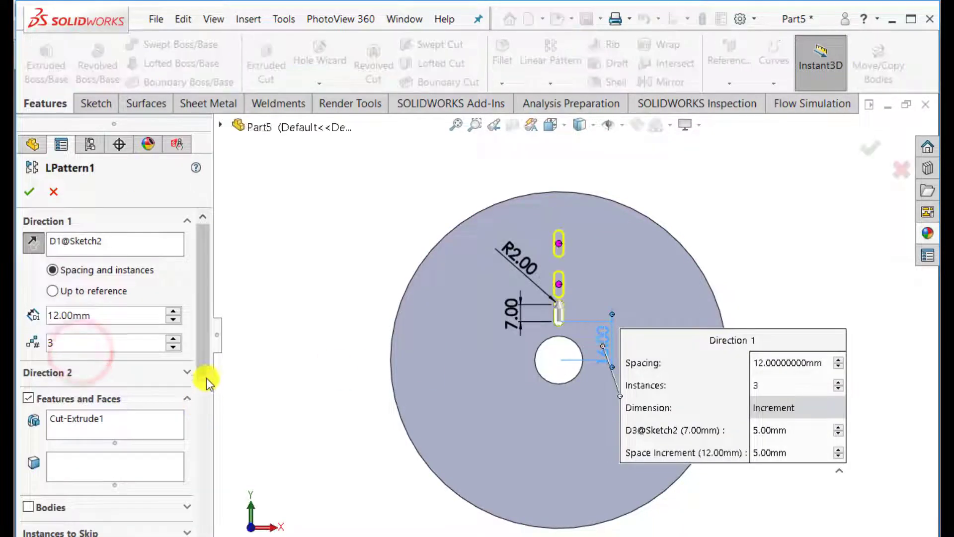
double_click(765, 432)
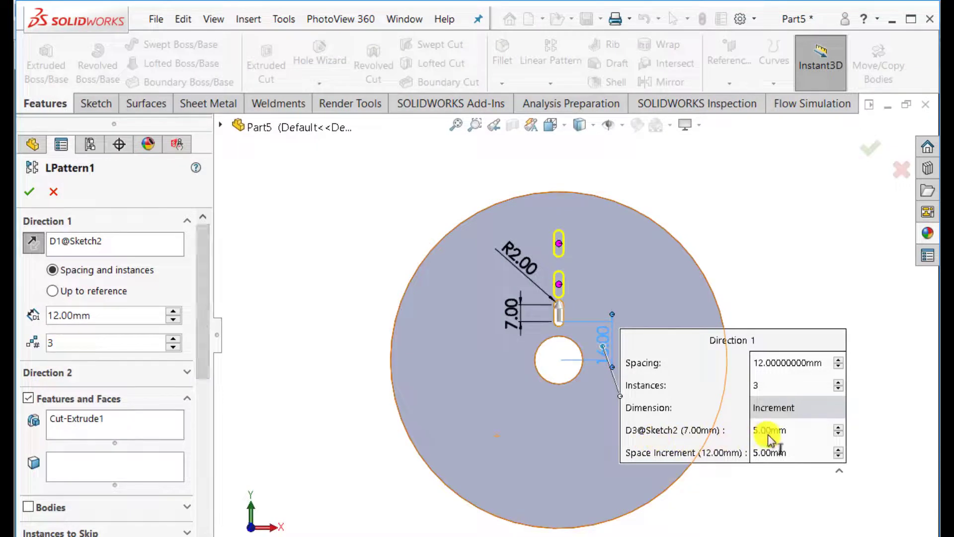
double_click(768, 434)
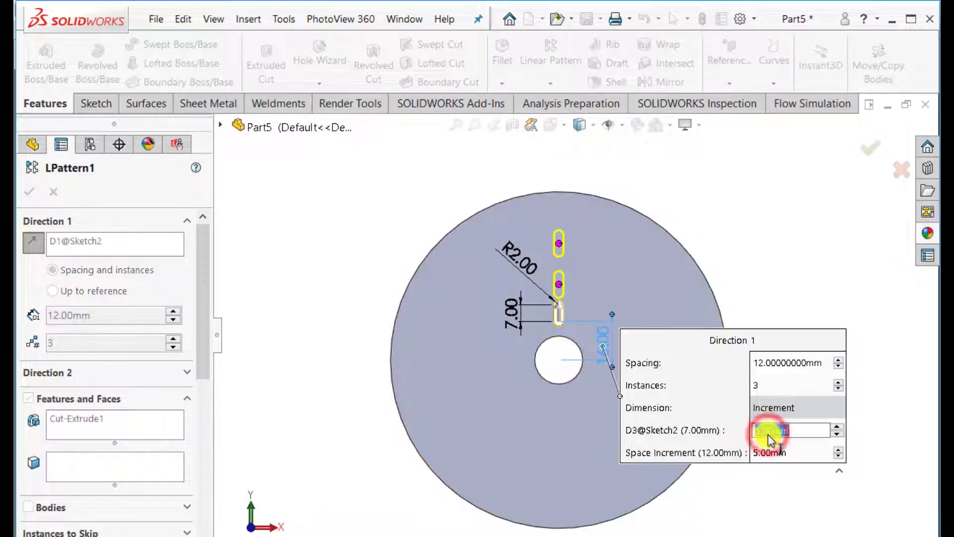
text(6)
key(Return)
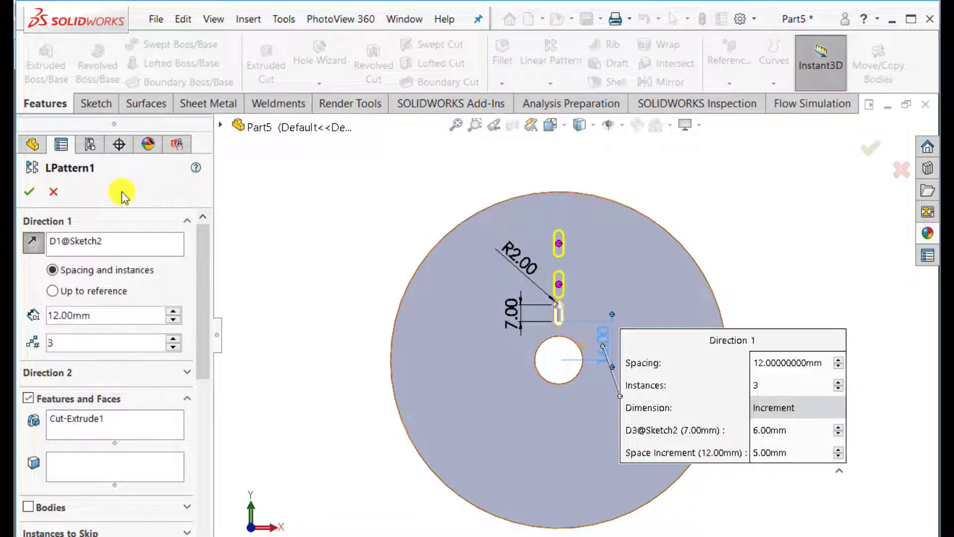
click(28, 192)
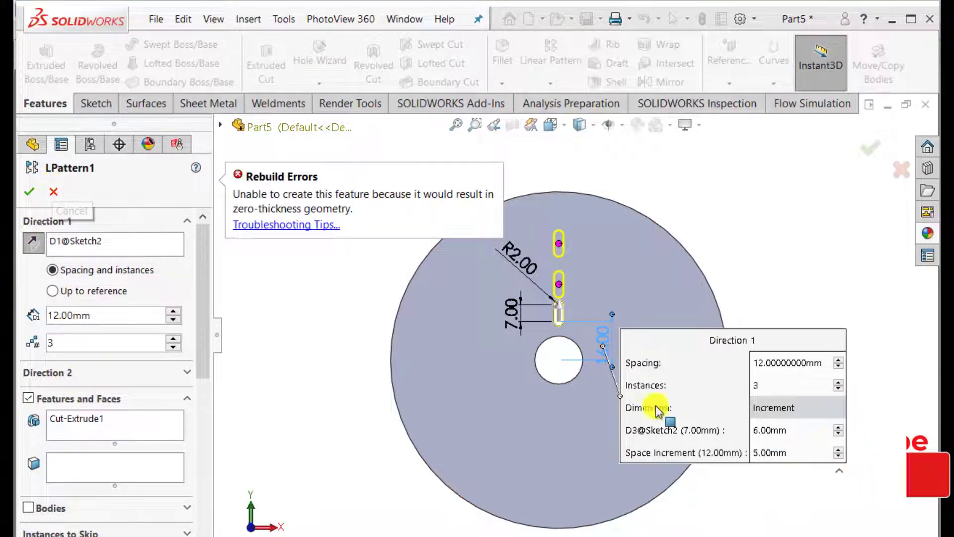
- Set the linear pattern's slot length increment back to 5 mm and accept the pattern
click(765, 429)
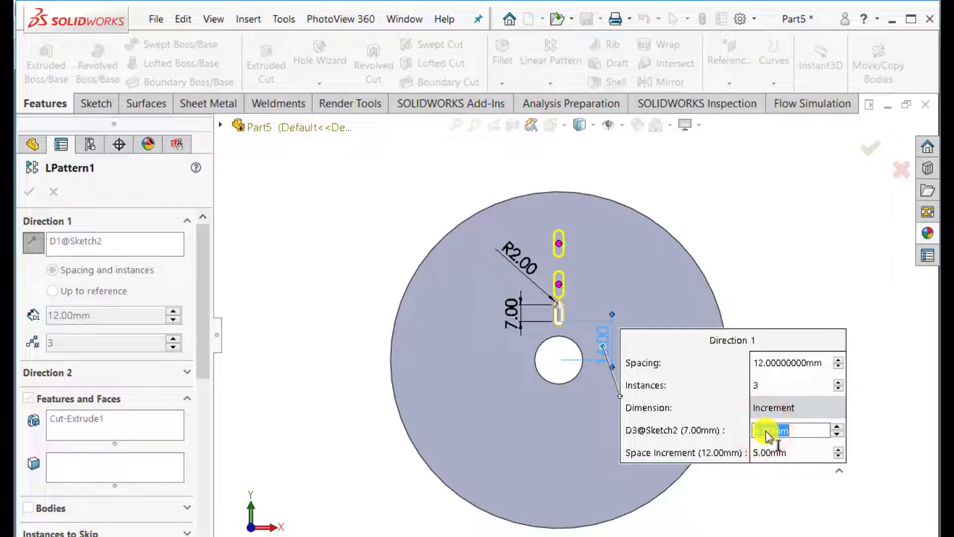
text(5)
key(Return)
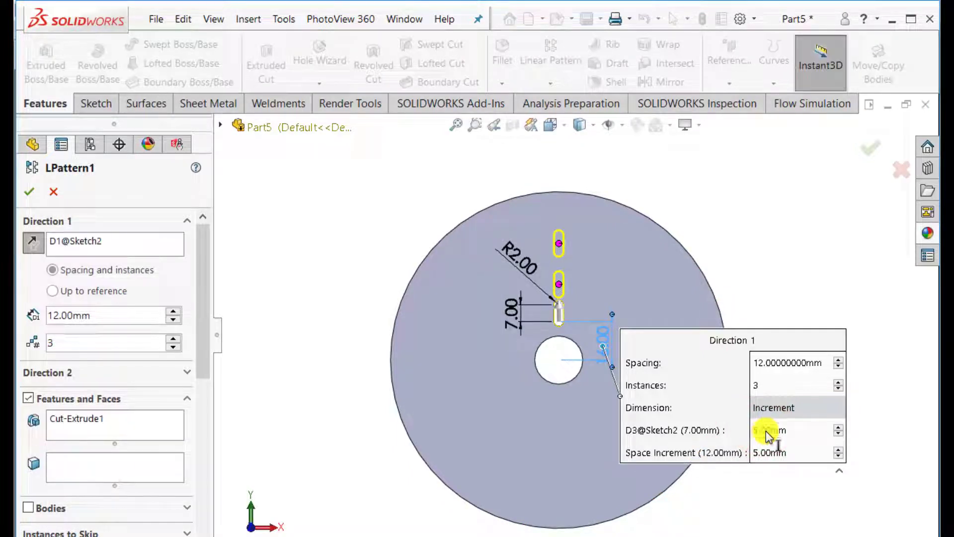
click(28, 193)
click(327, 279)
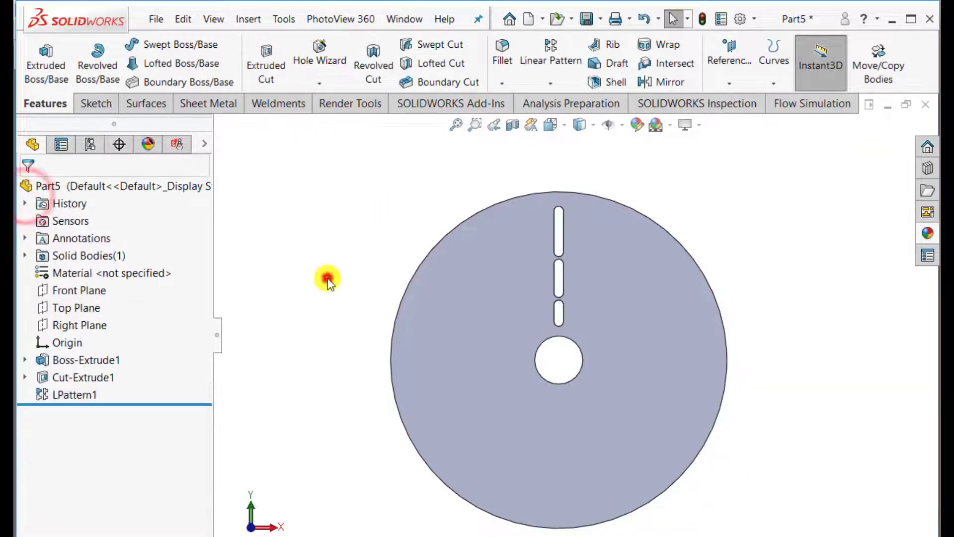
- Create a circular pattern of the linear slot pattern around the centre hole's face, with 8 equally spaced instances over 360 degrees
click(71, 395)
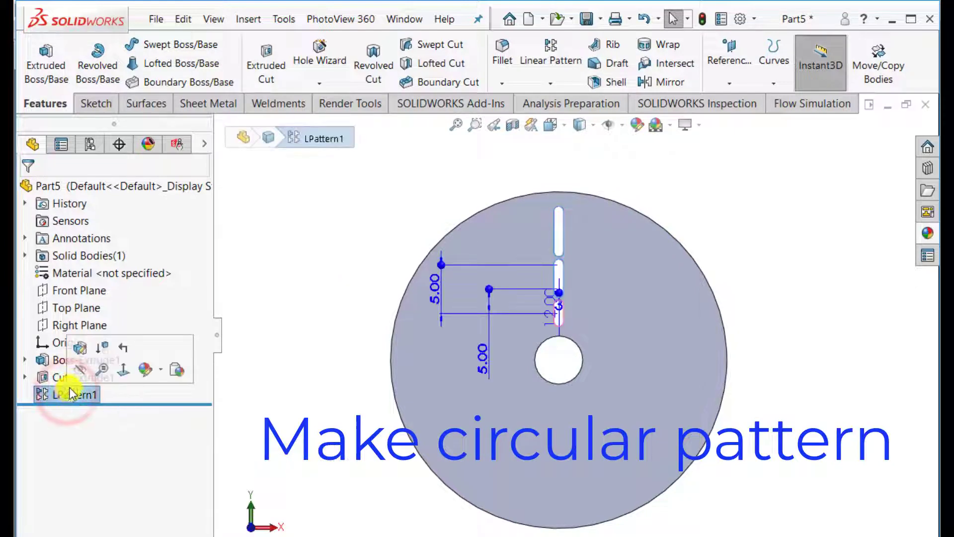
click(551, 83)
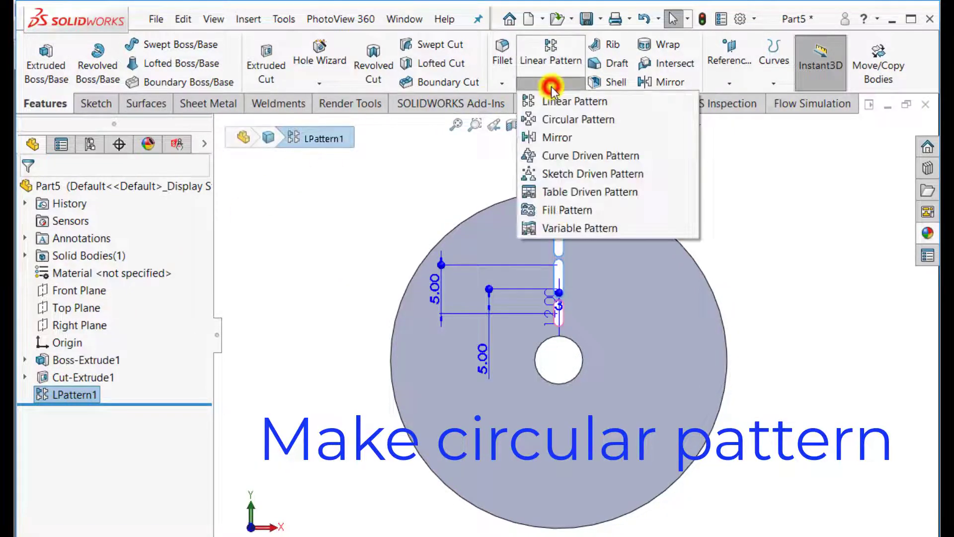
click(551, 120)
middle_drag(367, 330, 332, 358)
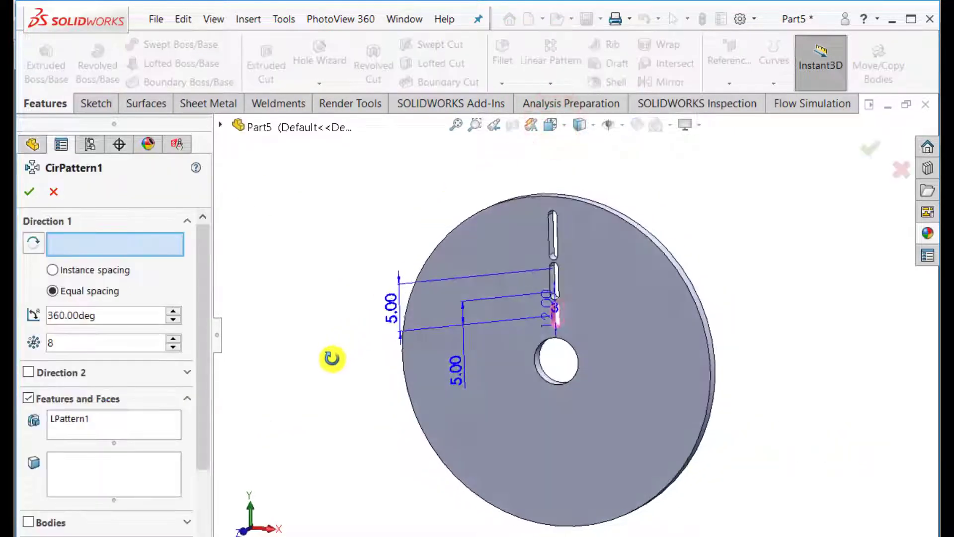
click(540, 367)
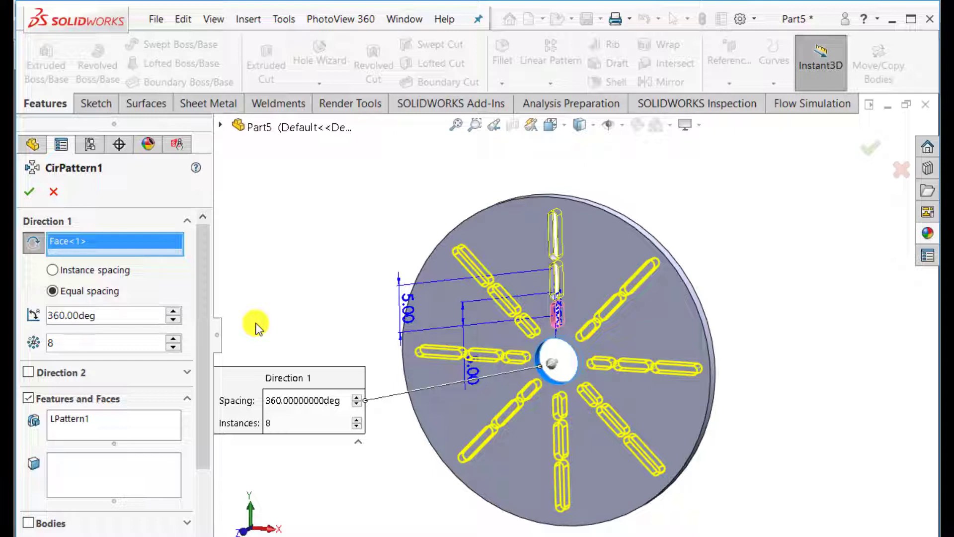
click(27, 192)
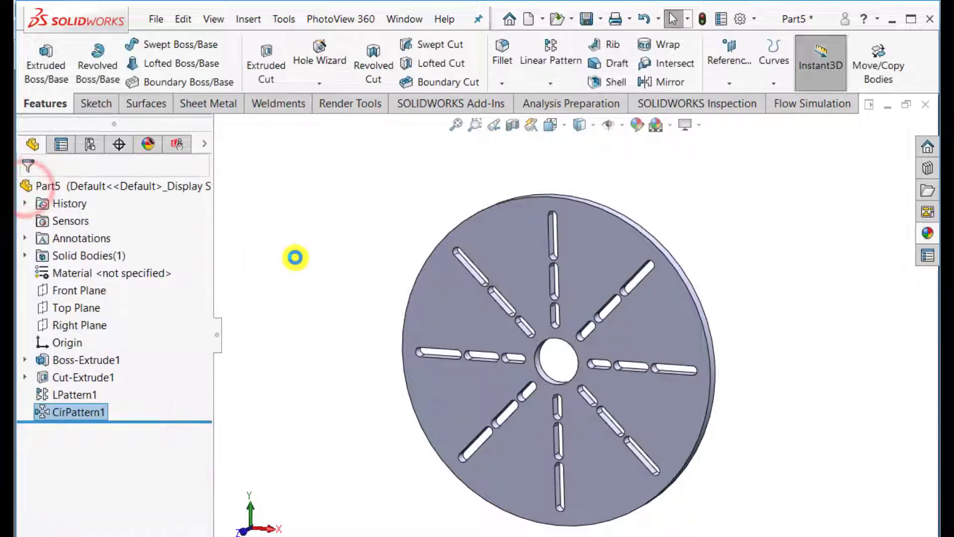
click(294, 257)
scroll(307, 358, down, 2)
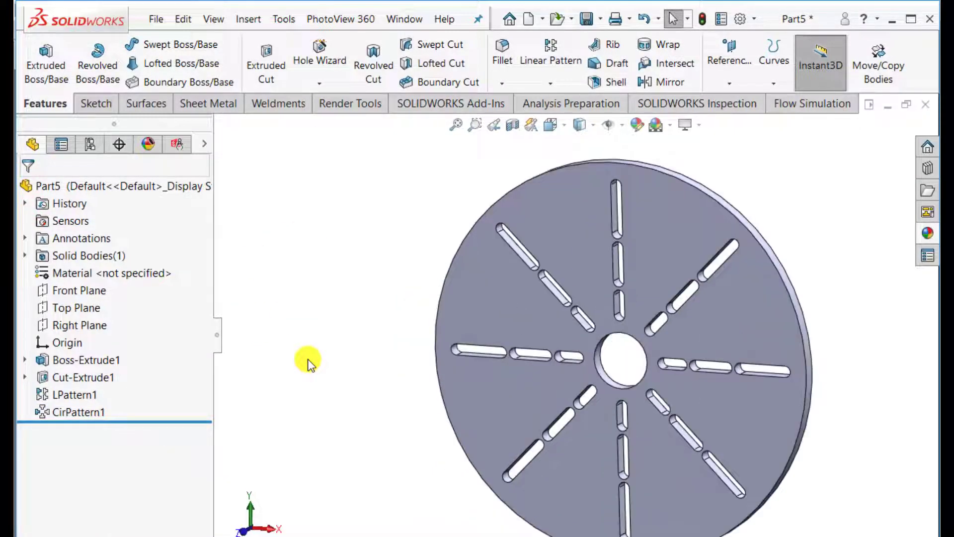